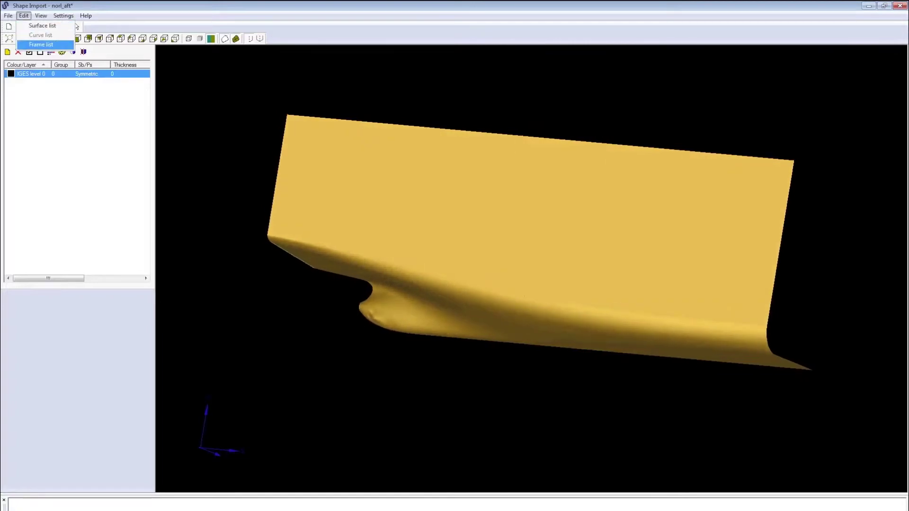
Step: Fill the frame list from -5 to 53, starting at -3000, spaced 600, then 700 from frame 10
left_click(38, 24)
type("600")
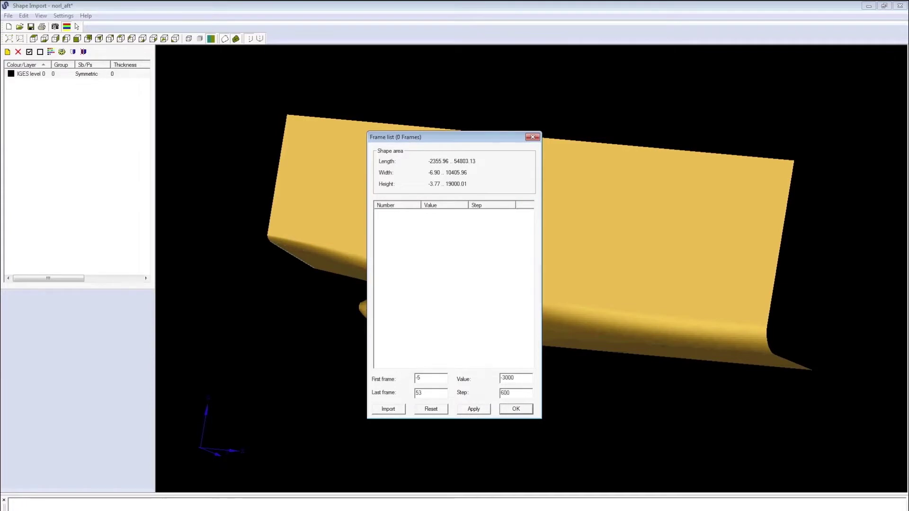
left_click(473, 409)
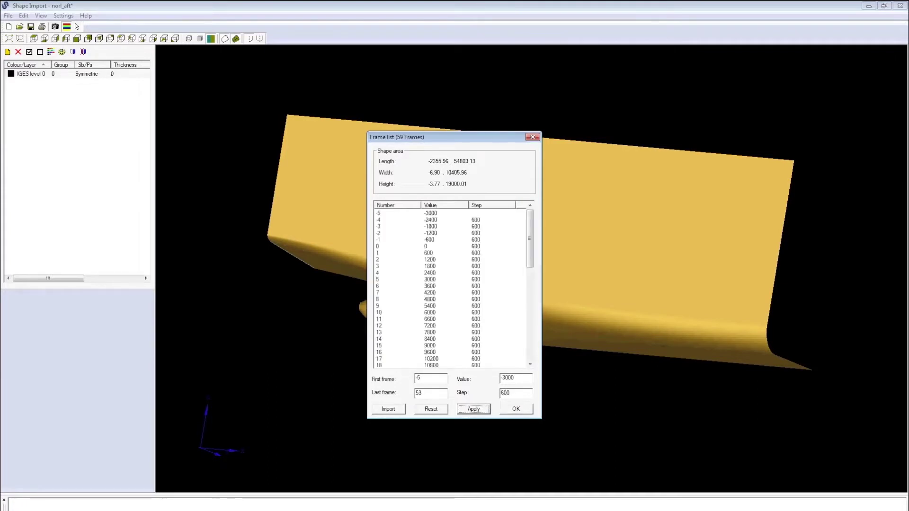
left_click_drag(529, 238, 529, 249)
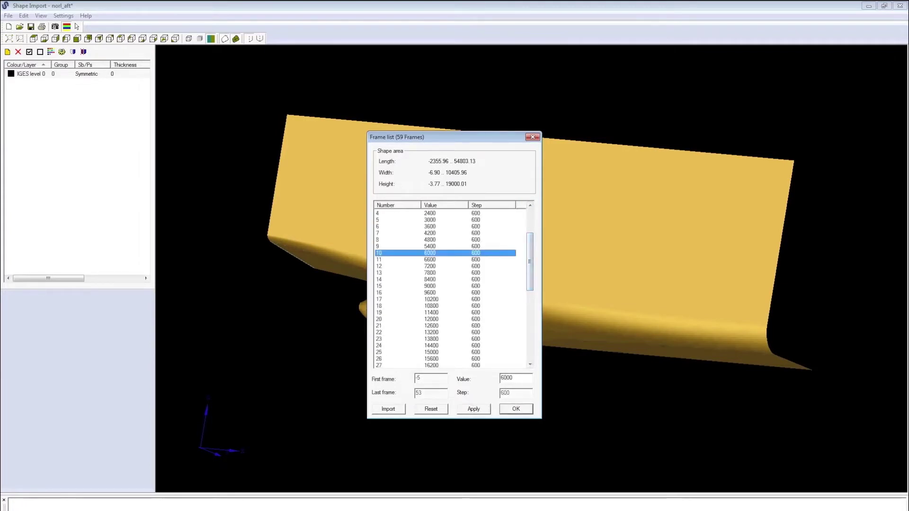
key("shift+End")
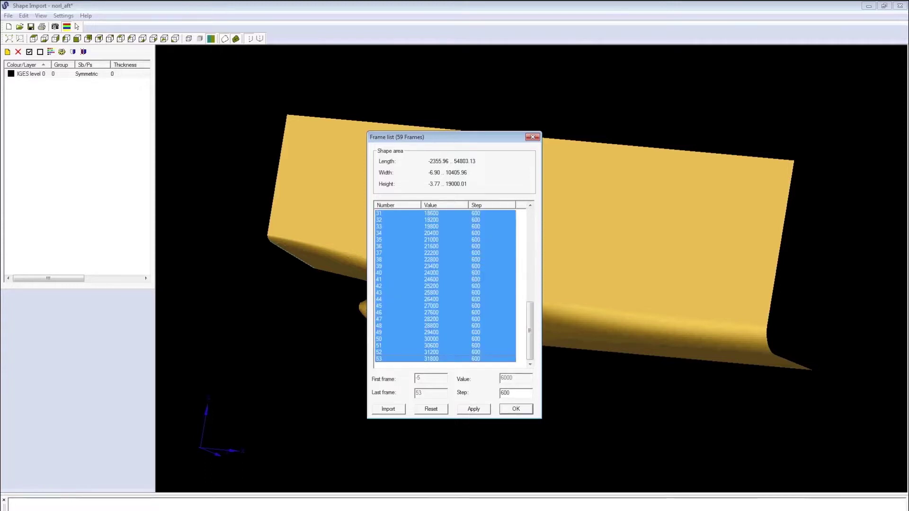
key("Tab")
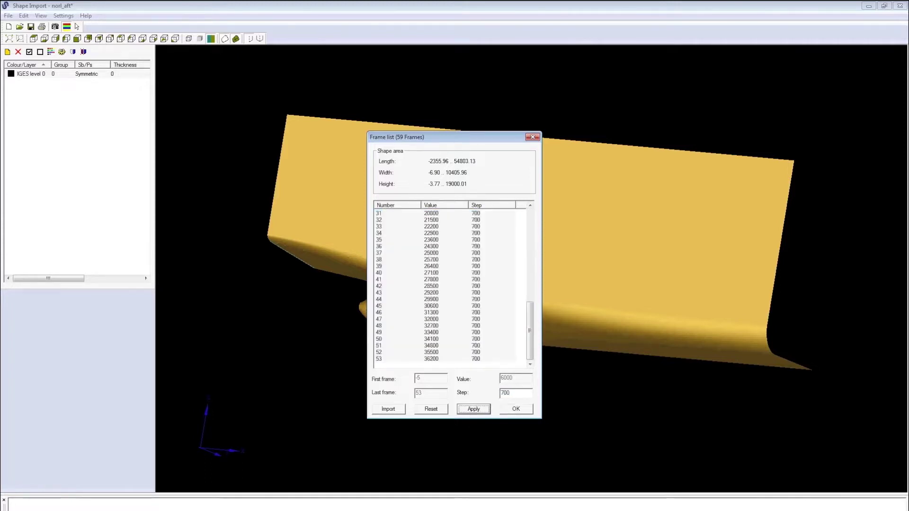
scroll(450, 289, "up", 9)
scroll(449, 289, "up", 3)
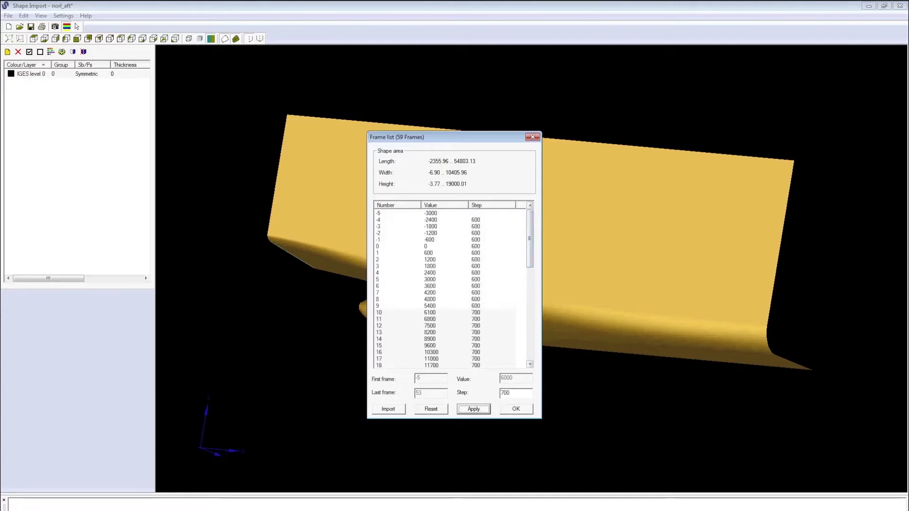
key("Return")
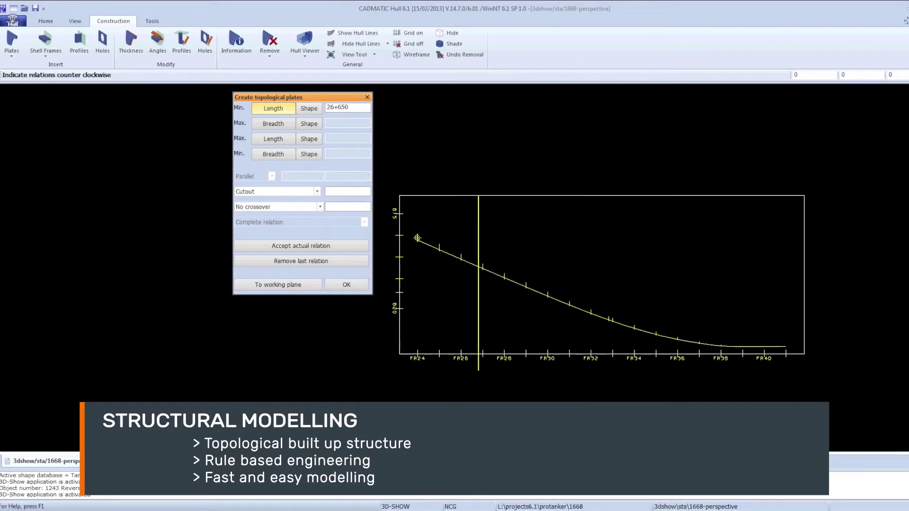
Step: Create deck, bottom and transverse bulkhead plates bounded by the hull shell, maximum length 39+150
left_click(478, 265)
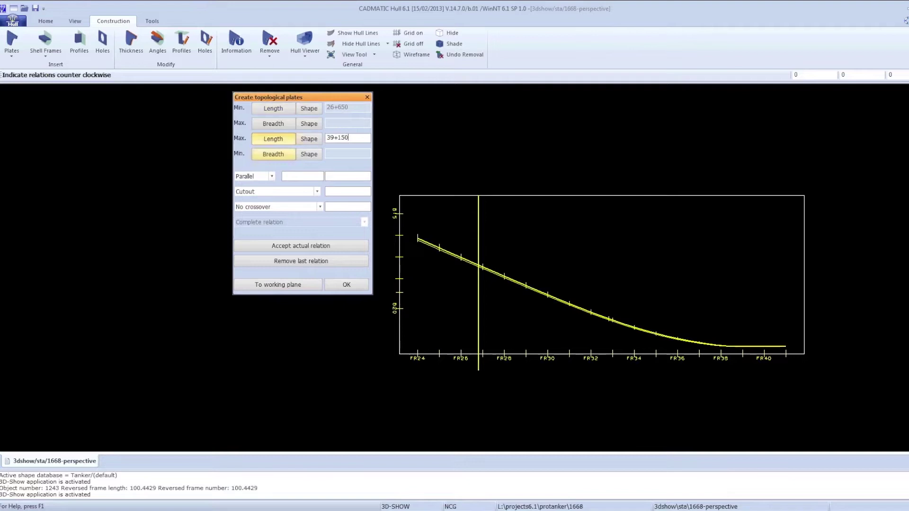
key("Return")
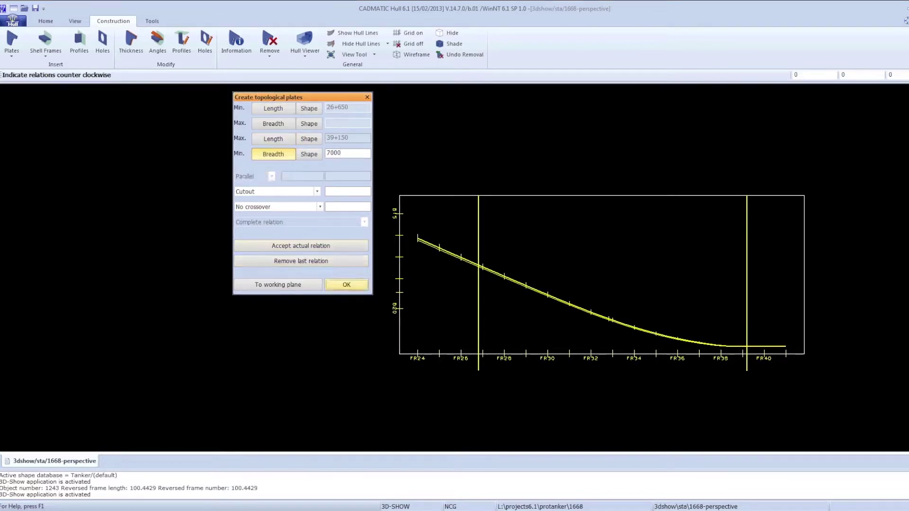
key("Return")
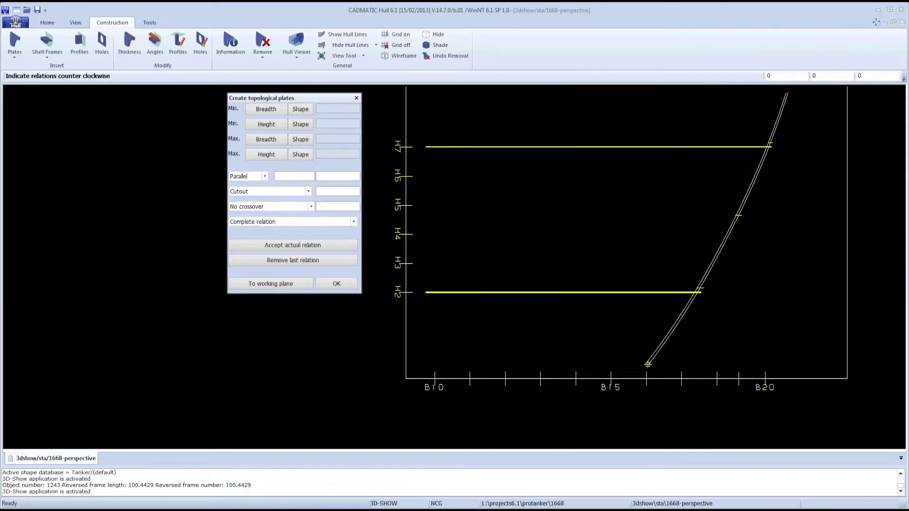
left_click(758, 170)
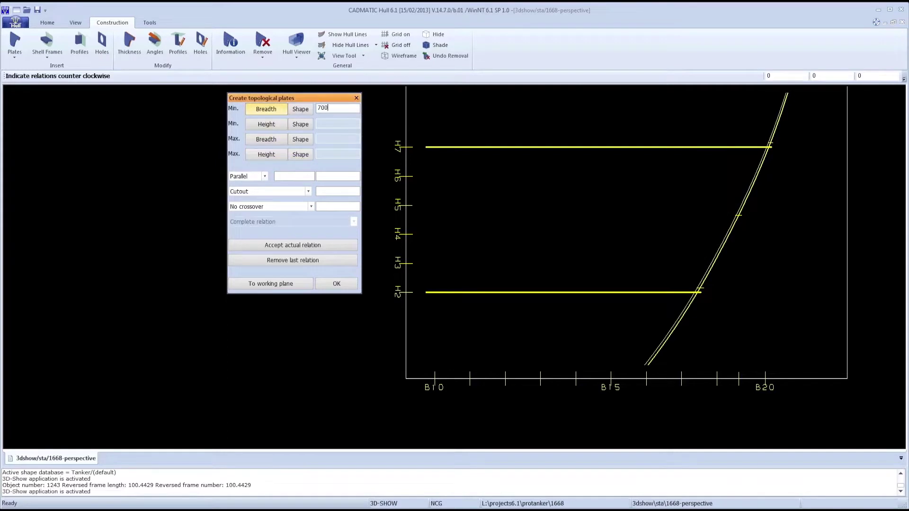
key("Return")
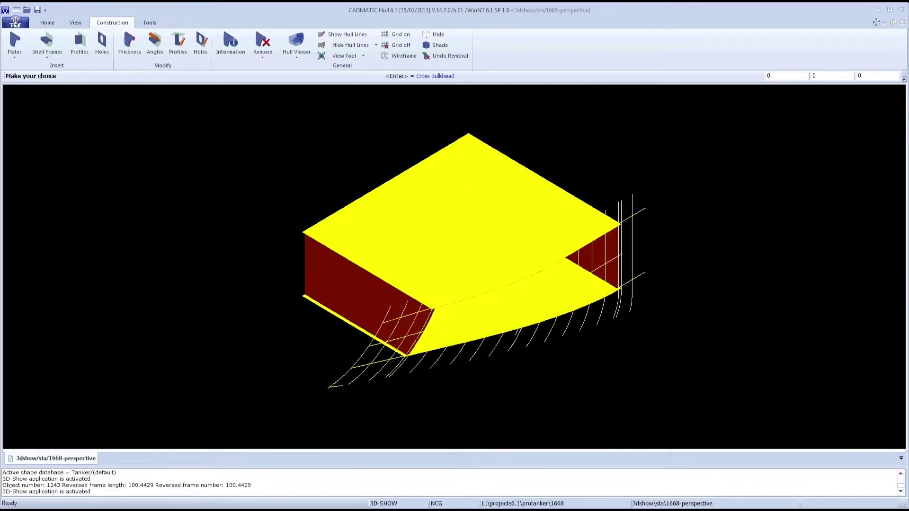
Step: Create the longitudinal bulkhead plate in side section, bounded by the bottom plate and right bulkhead
left_click(15, 45)
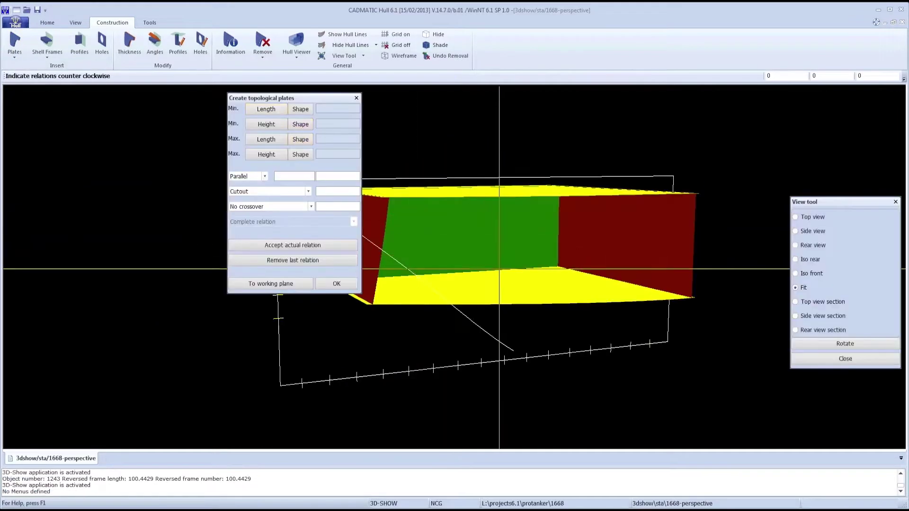
left_click(271, 283)
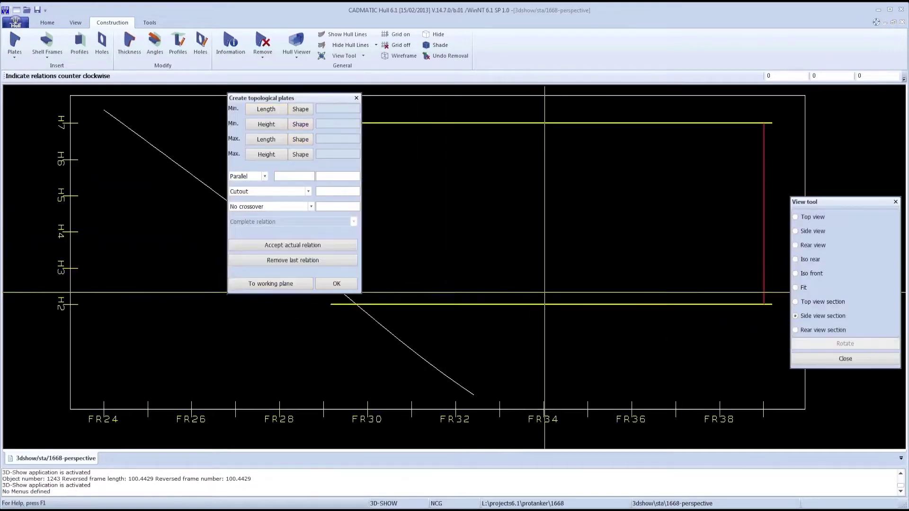
left_click(553, 291)
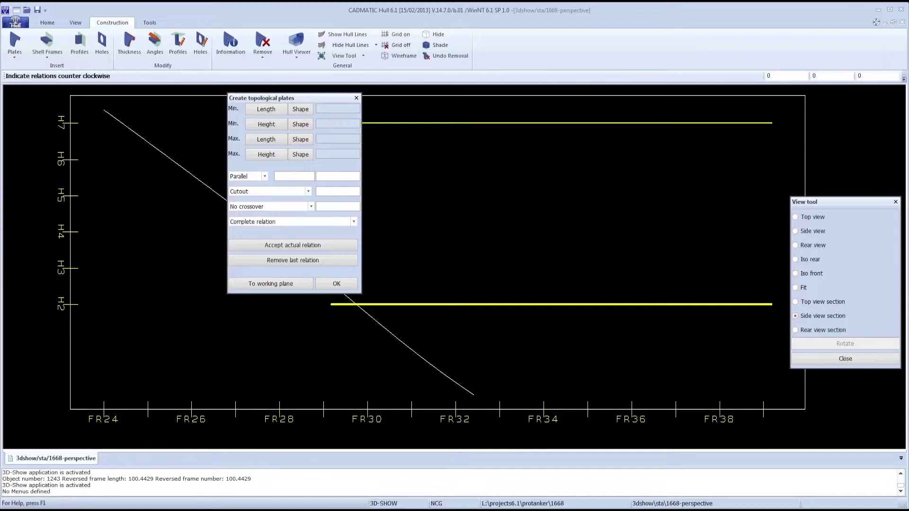
left_click(755, 186)
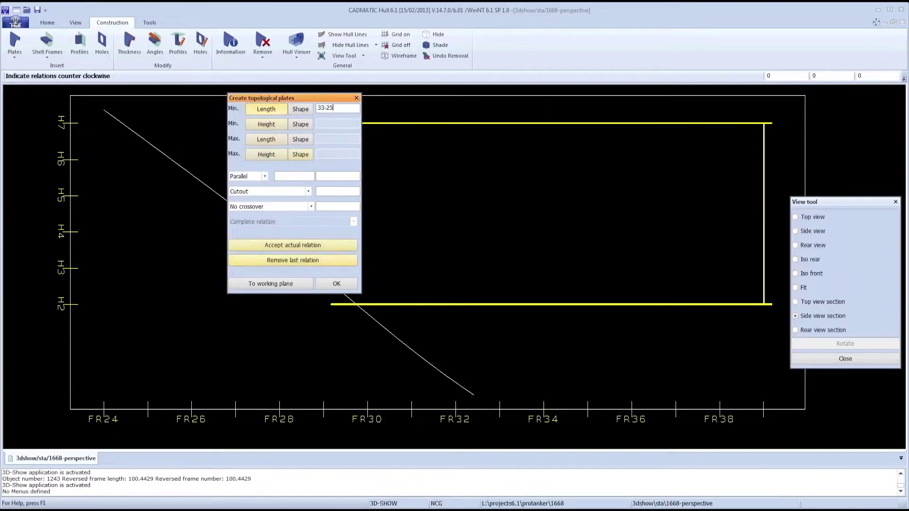
key("Return")
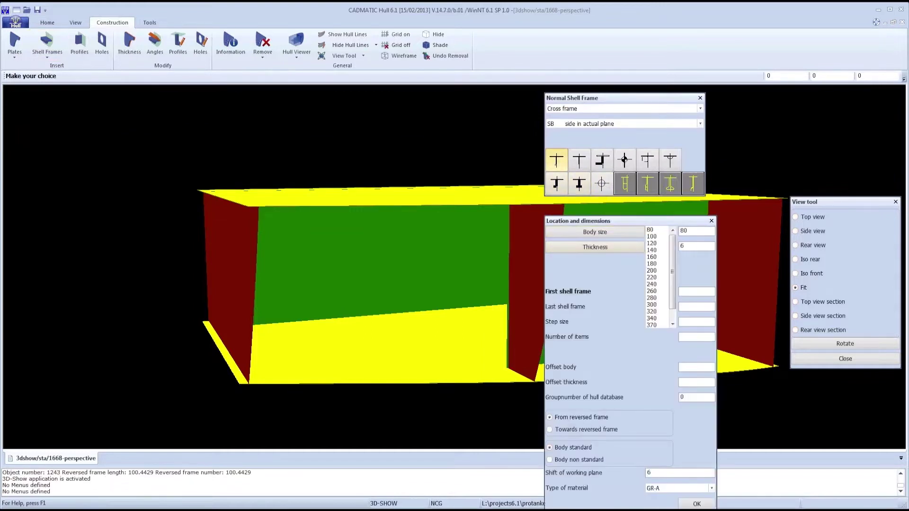
Step: Create T-profile shell frames of body size 200 from frame 28, bounded by the bottom and Deck 12800, with automatic end shapes
left_click(652, 270)
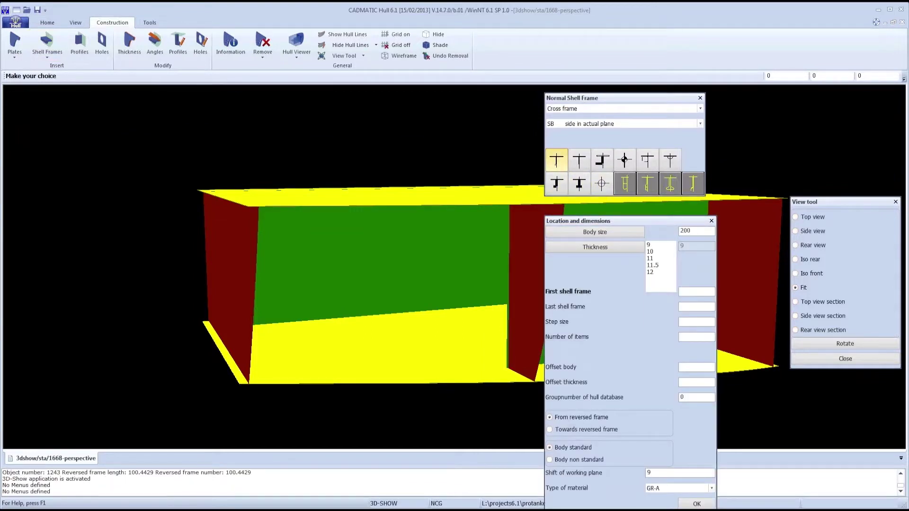
left_click(680, 291)
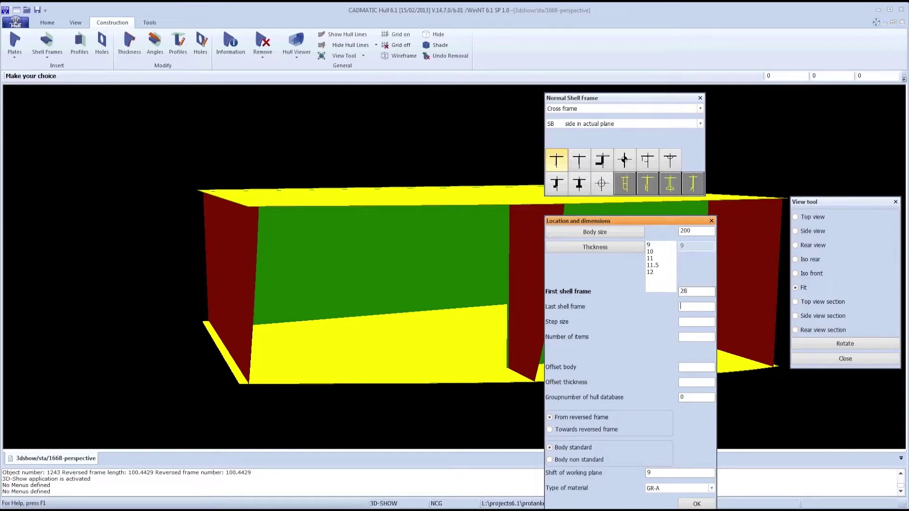
type("32")
left_click(696, 504)
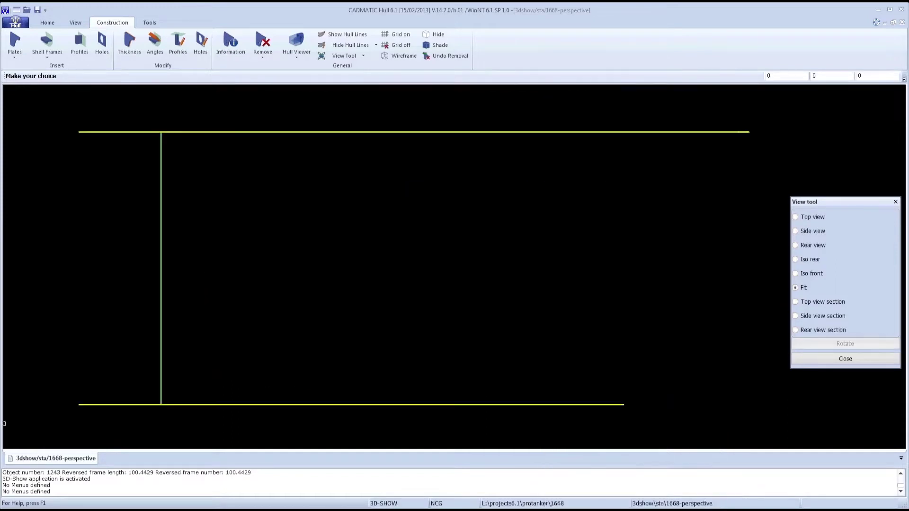
left_click(572, 398)
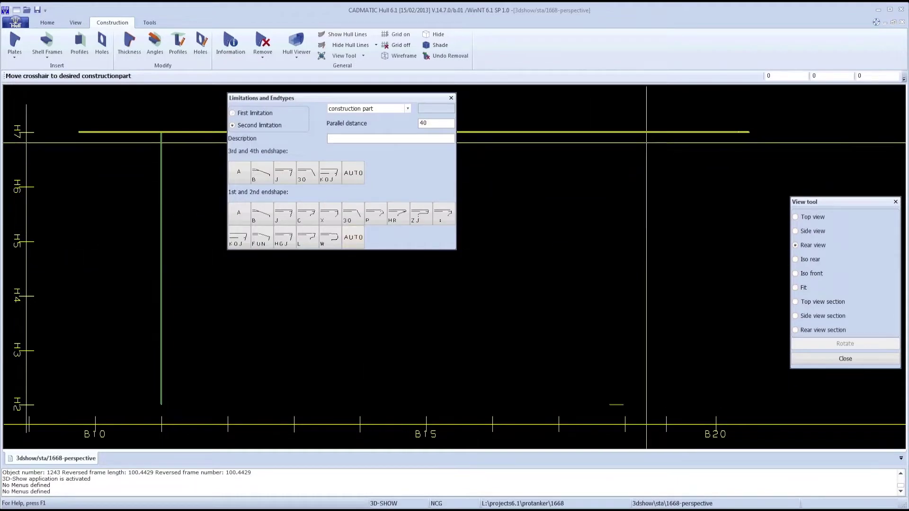
left_click(592, 132)
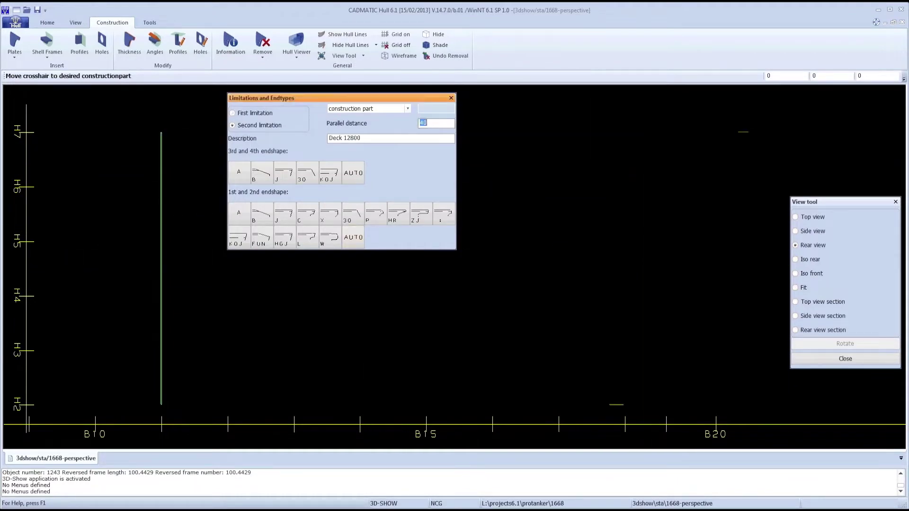
type("180")
left_click(353, 237)
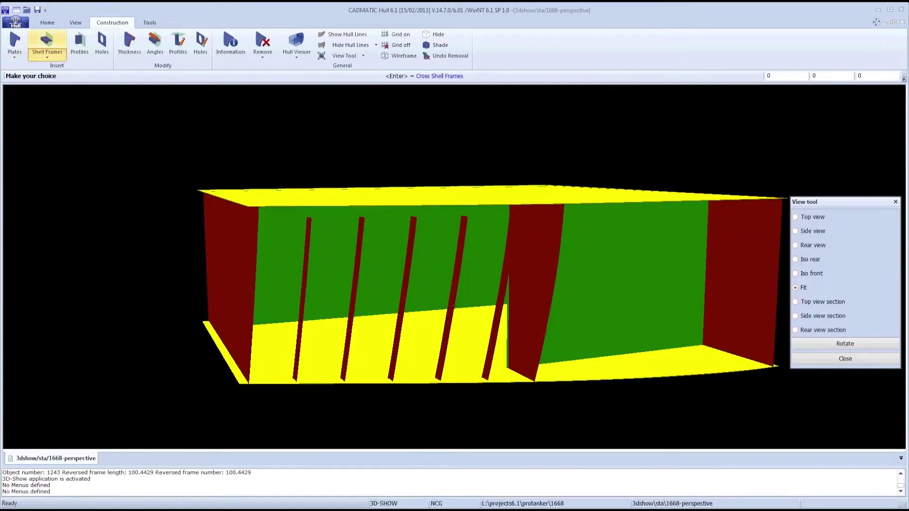
Step: Add a second T-profile shell frame set, body size 160, with 40 parallel-distance limits, then fit the 3D view
left_click(220, 191)
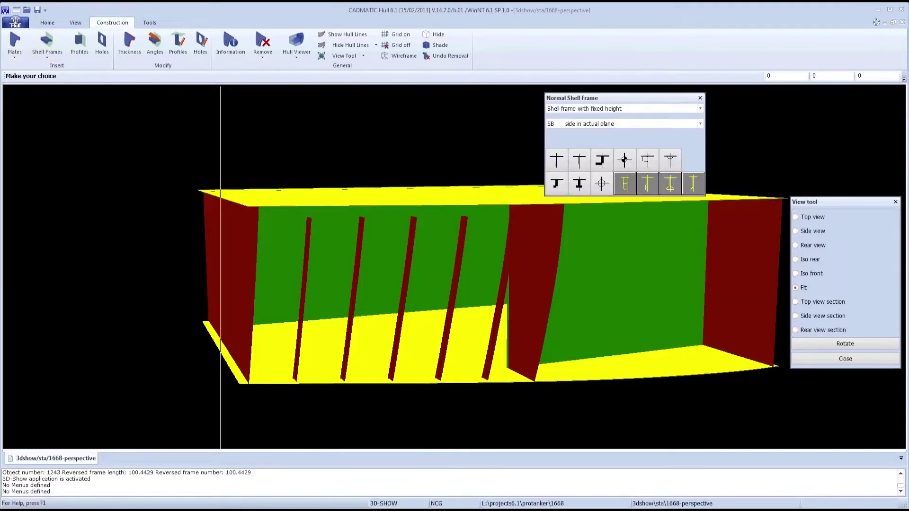
left_click(556, 160)
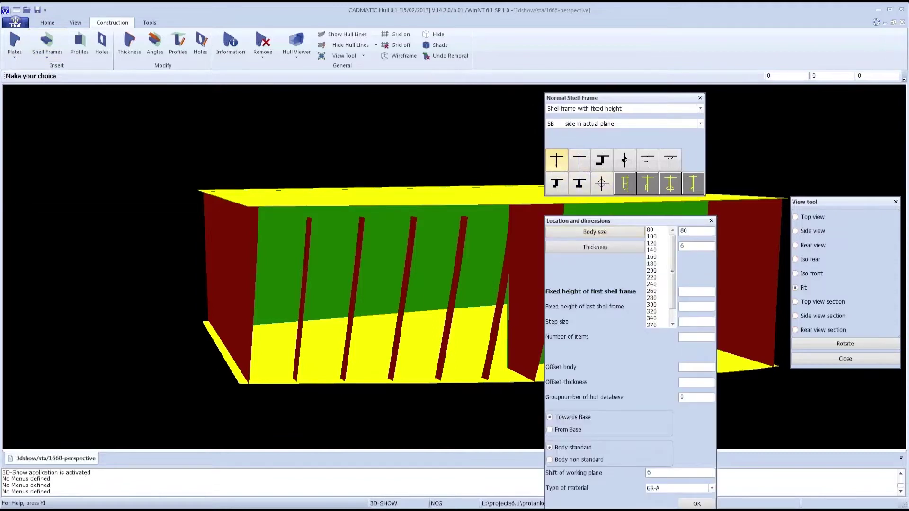
left_click(652, 257)
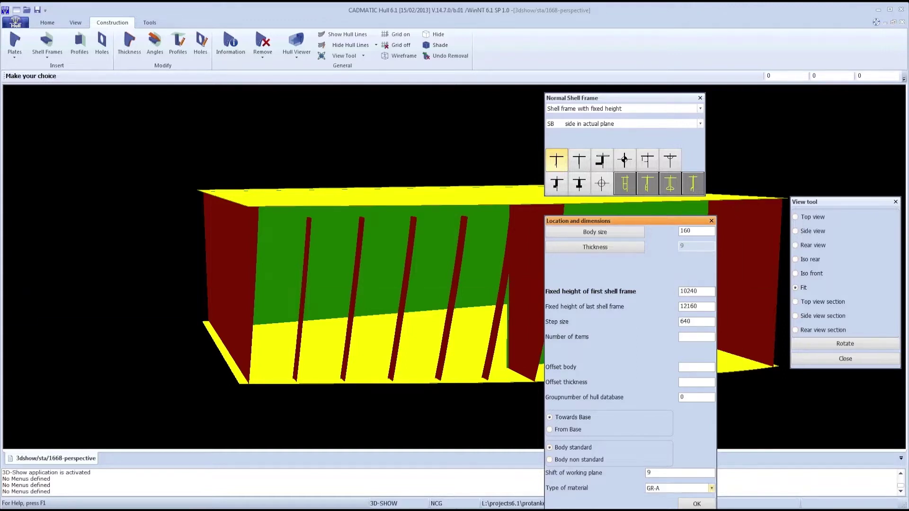
left_click(696, 503)
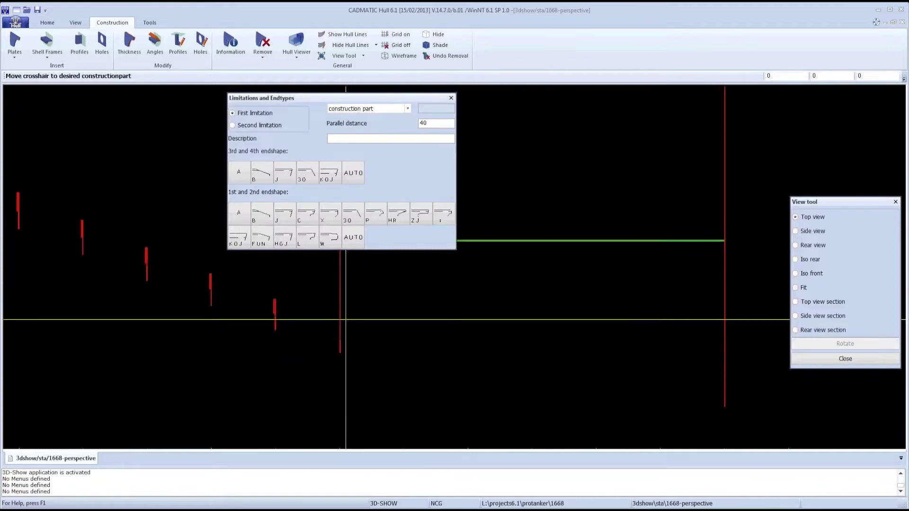
left_click(353, 237)
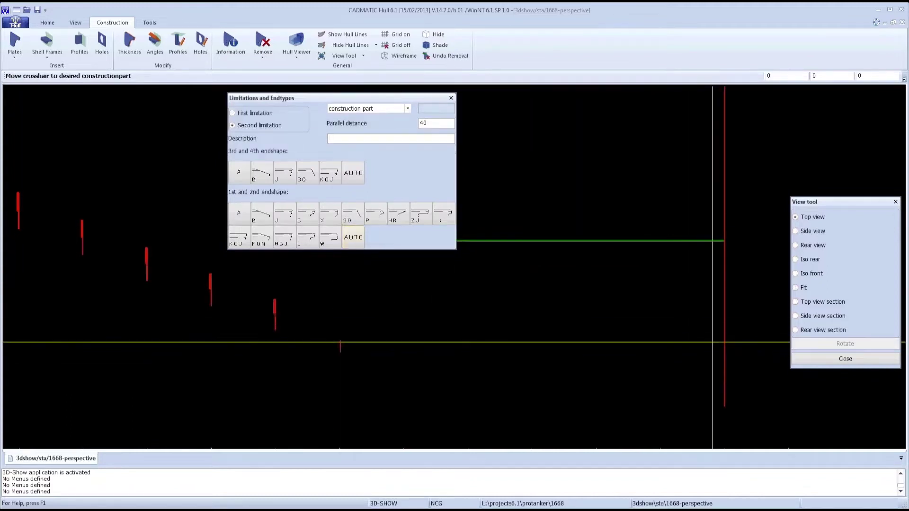
left_click(353, 238)
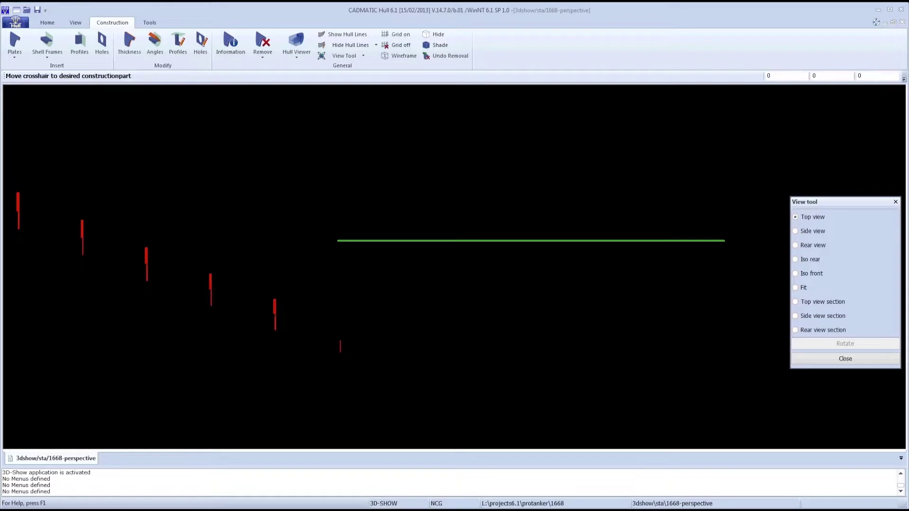
left_click(796, 287)
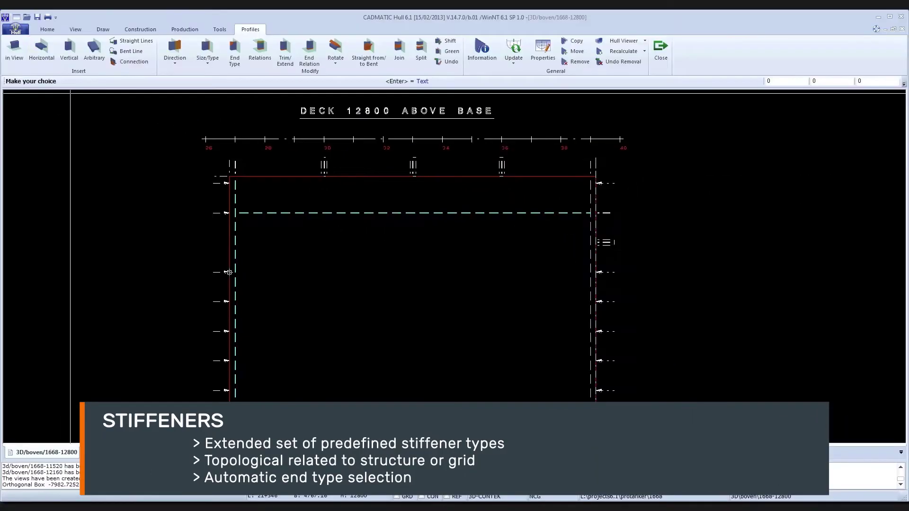
Step: Create horizontal deck stiffeners of body size 140 from B9 to B17 between the border relations
left_click(42, 47)
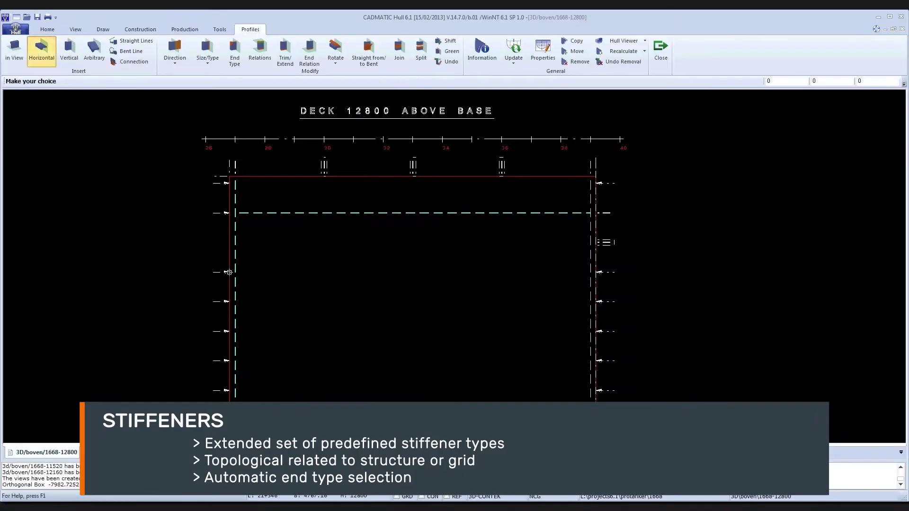
key("Return")
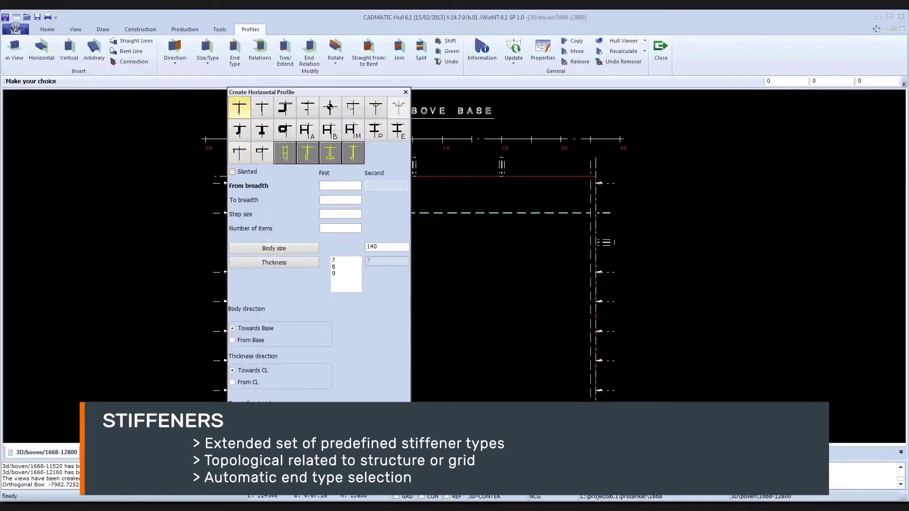
type("B9")
type("B17")
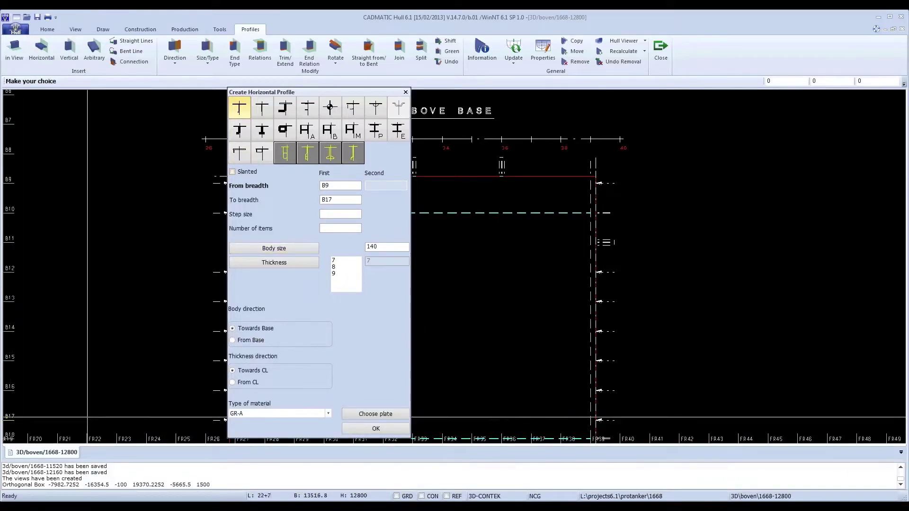
key("Return")
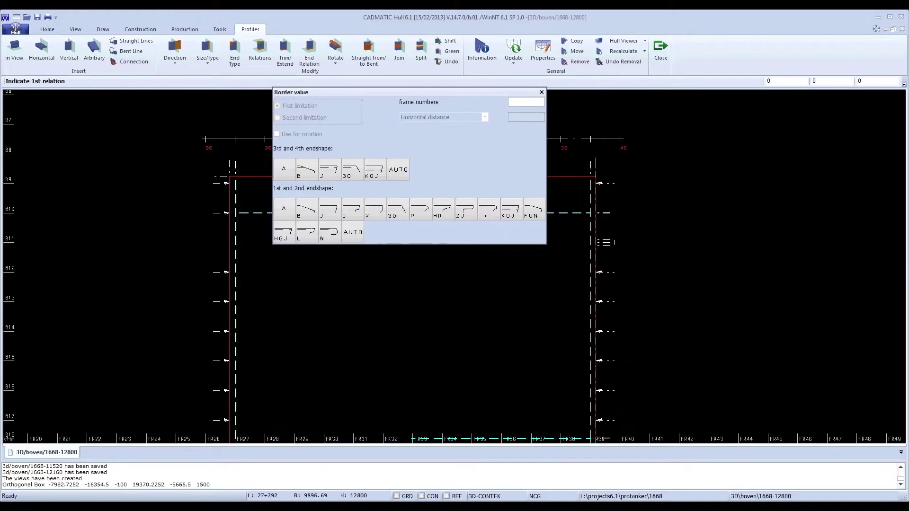
left_click(352, 232)
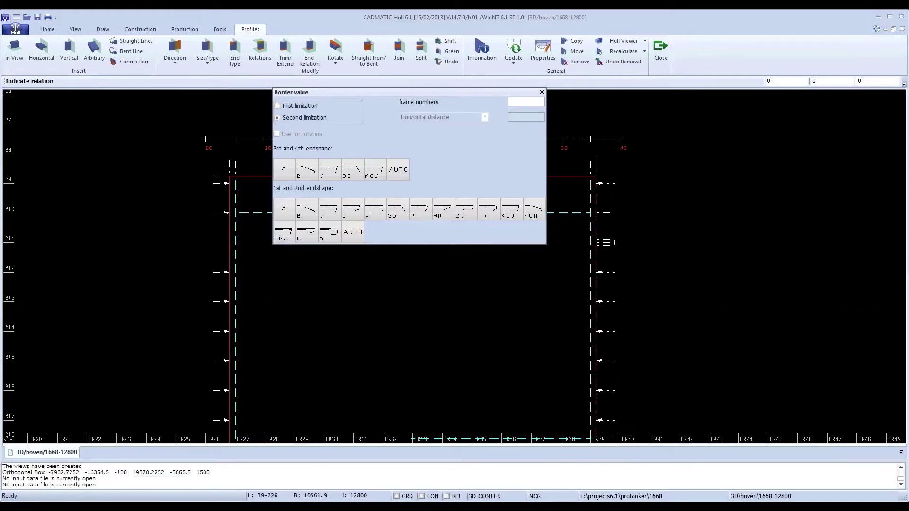
left_click(353, 232)
left_click(385, 284)
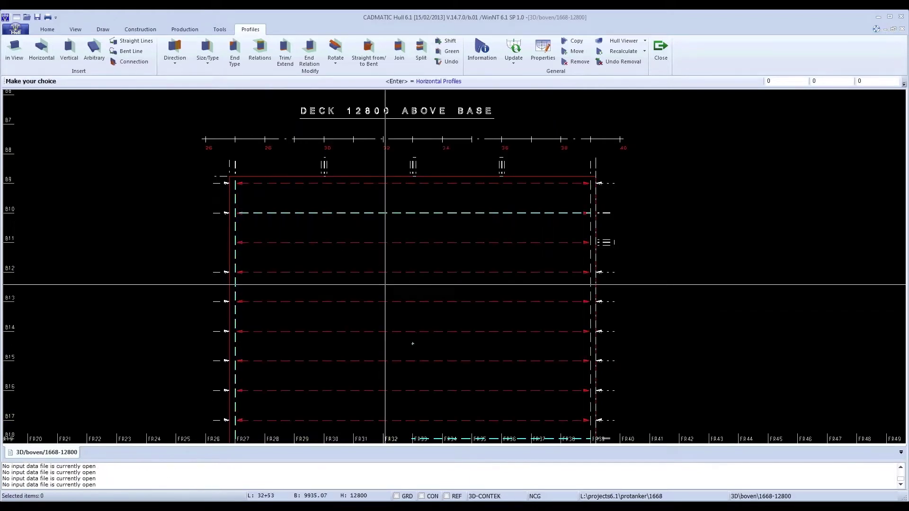
Step: Add a second set of horizontal deck stiffeners starting at longitudinal B19
key("Return")
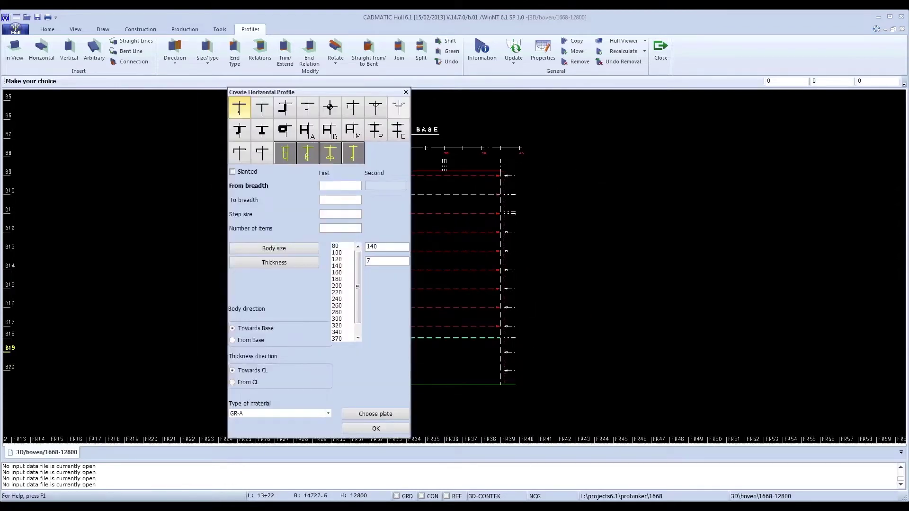
left_click(9, 352)
key("Return")
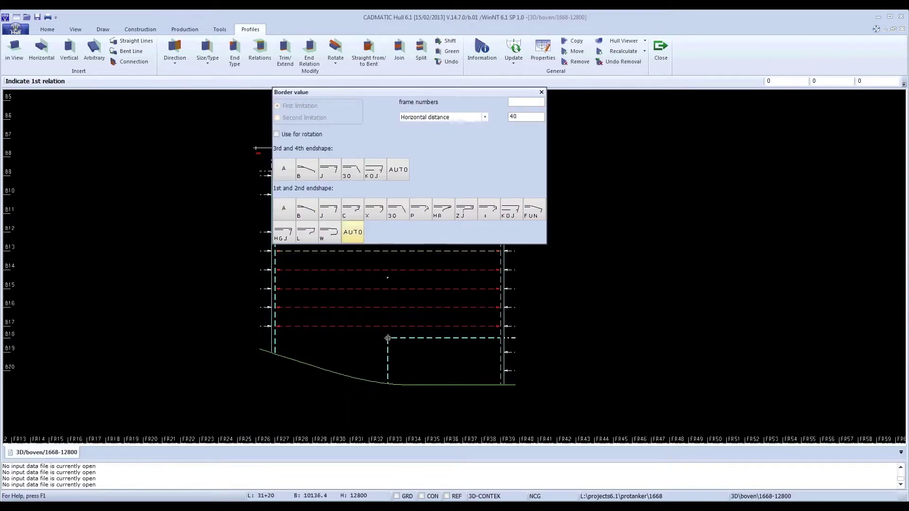
key("Return")
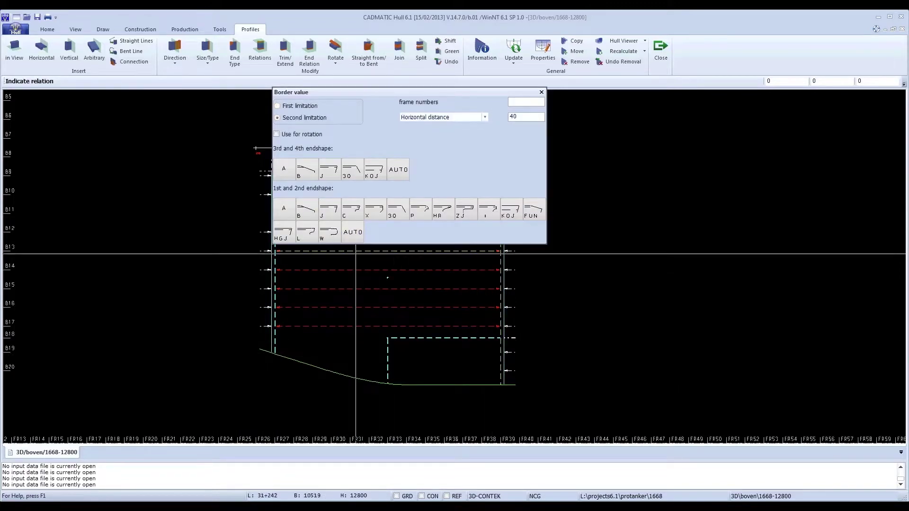
left_click(352, 232)
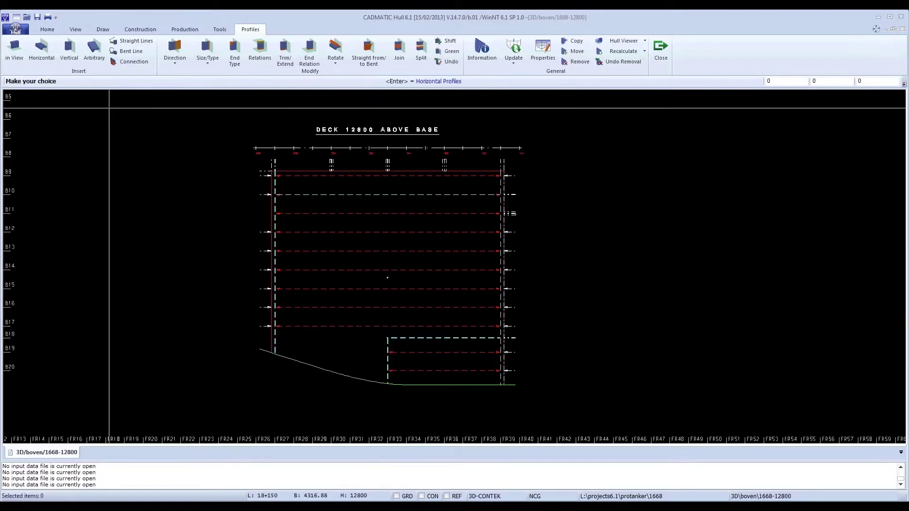
Step: Create vertical deck stiffeners running from FR28 to FR32
left_click(68, 47)
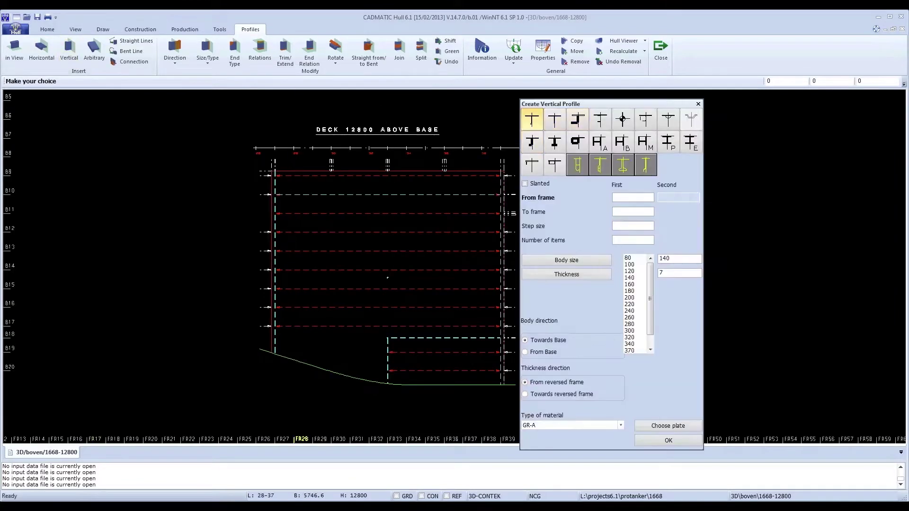
left_click(293, 148)
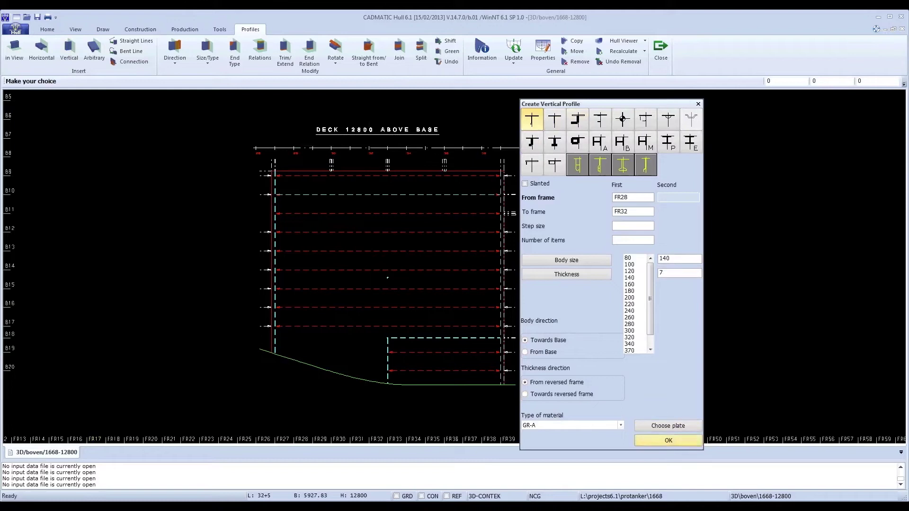
left_click(667, 441)
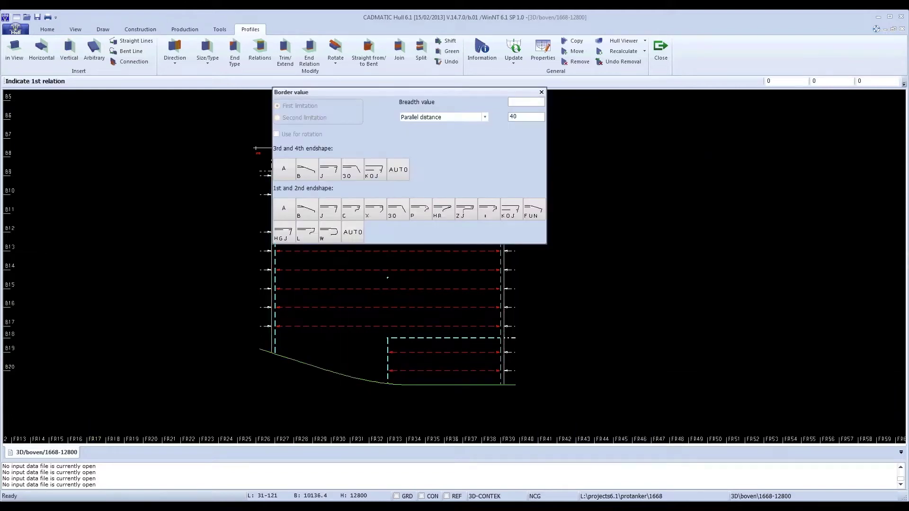
left_click(332, 309)
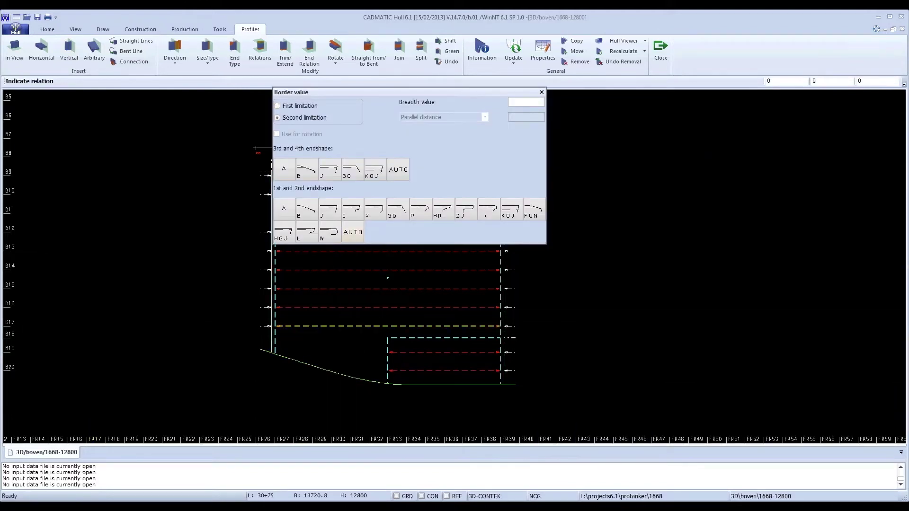
left_click(387, 278)
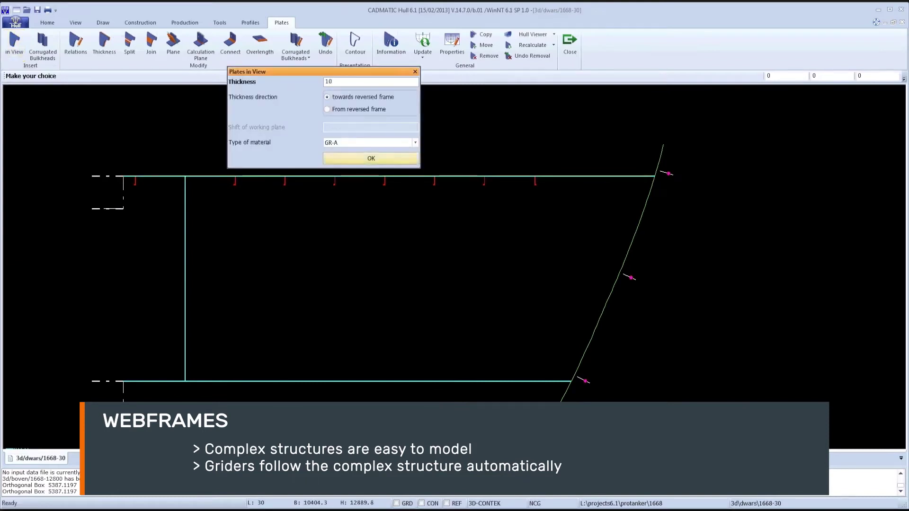
Step: Define a 10 mm frame 30 web plate, offset 500 below the deck and parallel to the hull line, with a radius 300 corner
key("Return")
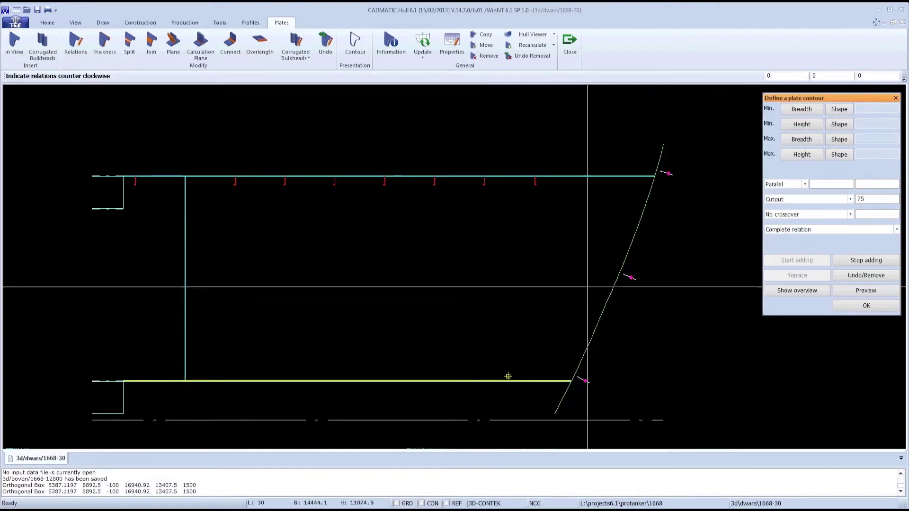
left_click(597, 291)
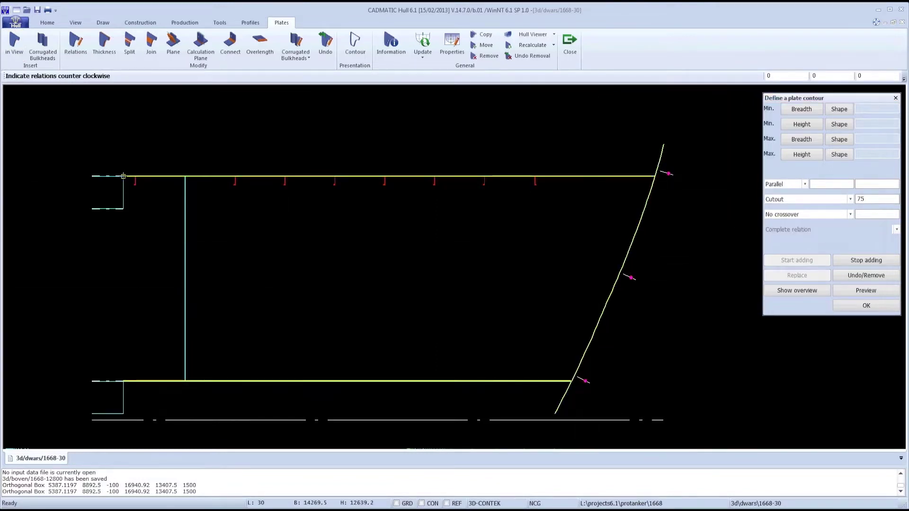
scroll(675, 173, "up", 2)
scroll(710, 171, "up", 1)
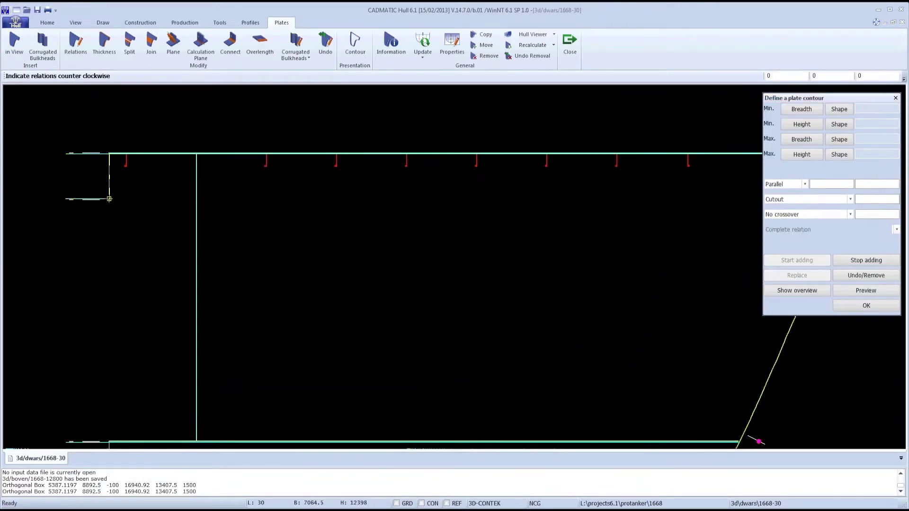
left_click(109, 154)
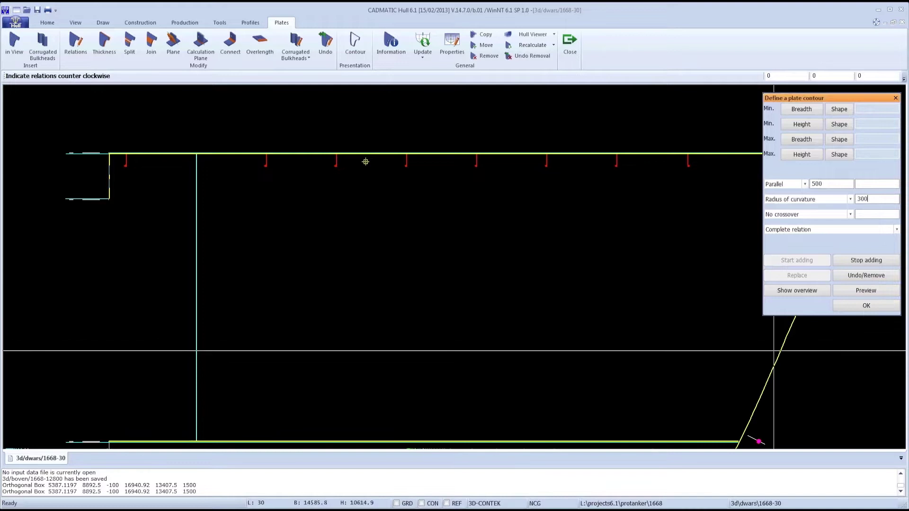
left_click(366, 162)
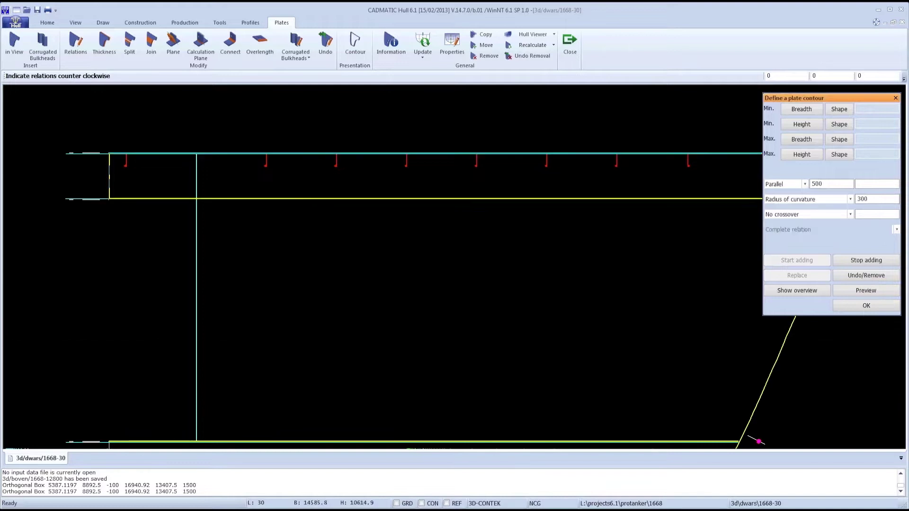
left_click(773, 351)
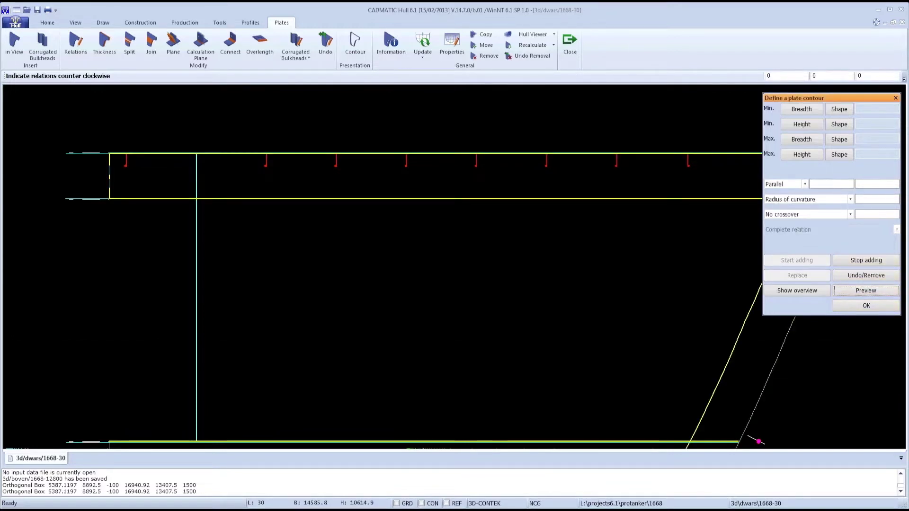
left_click(740, 438)
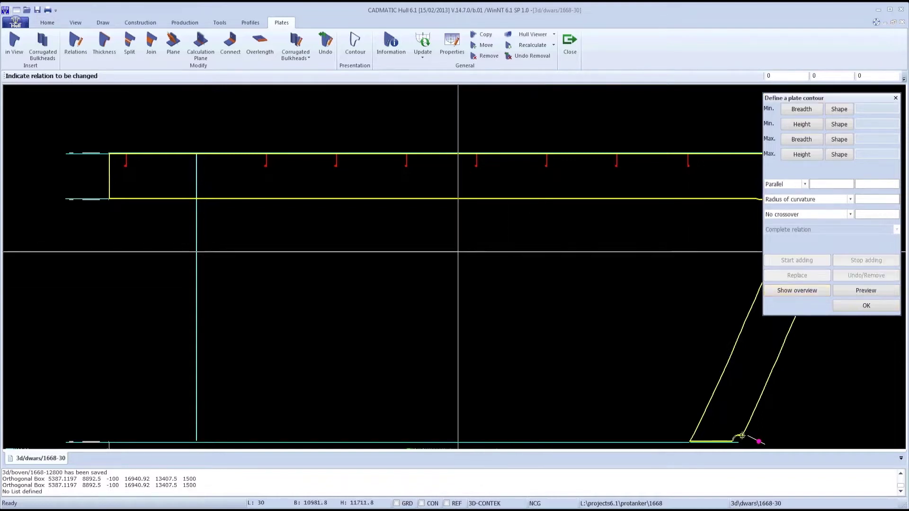
scroll(458, 252, "down", 1)
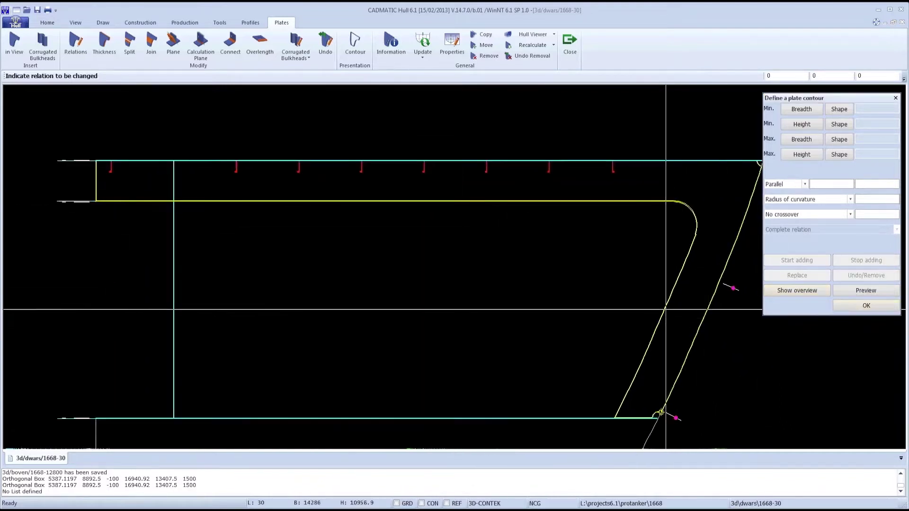
scroll(666, 309, "down", 1)
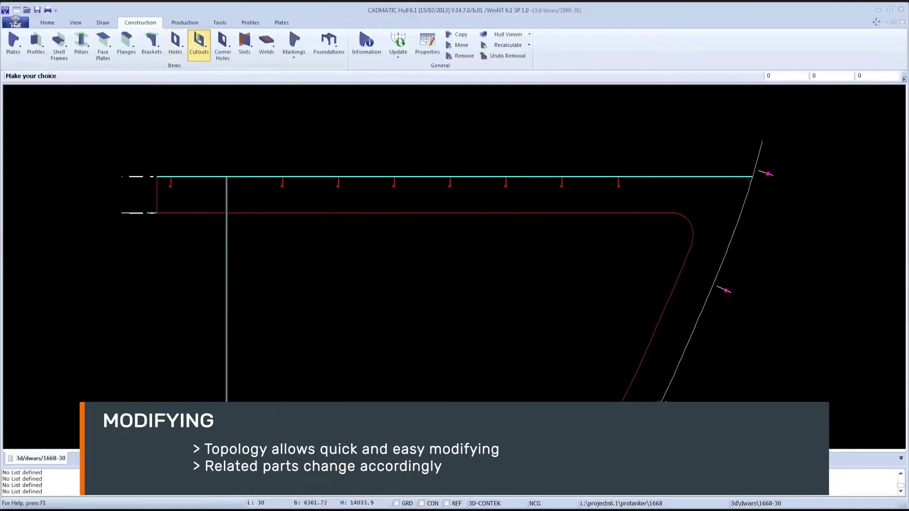
Step: Insert default cutouts and lugs on the selected frame 30 deck profiles
left_click(199, 45)
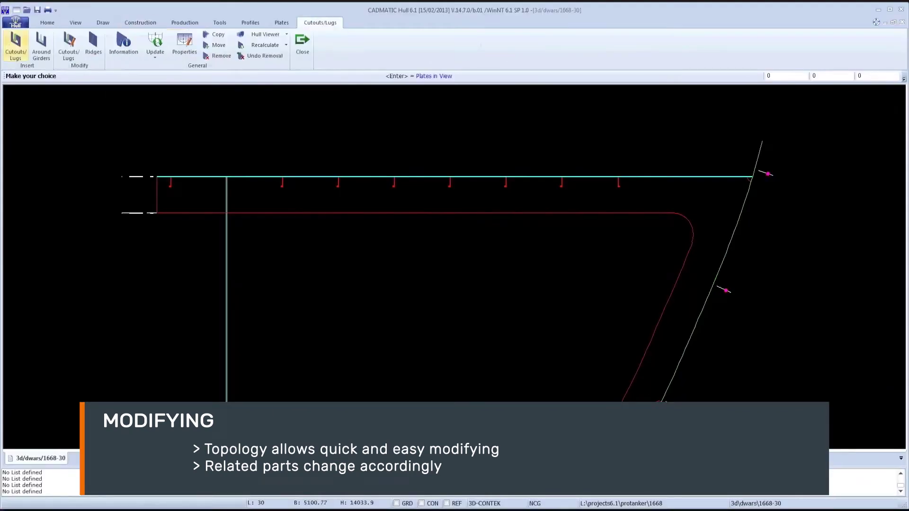
left_click(16, 43)
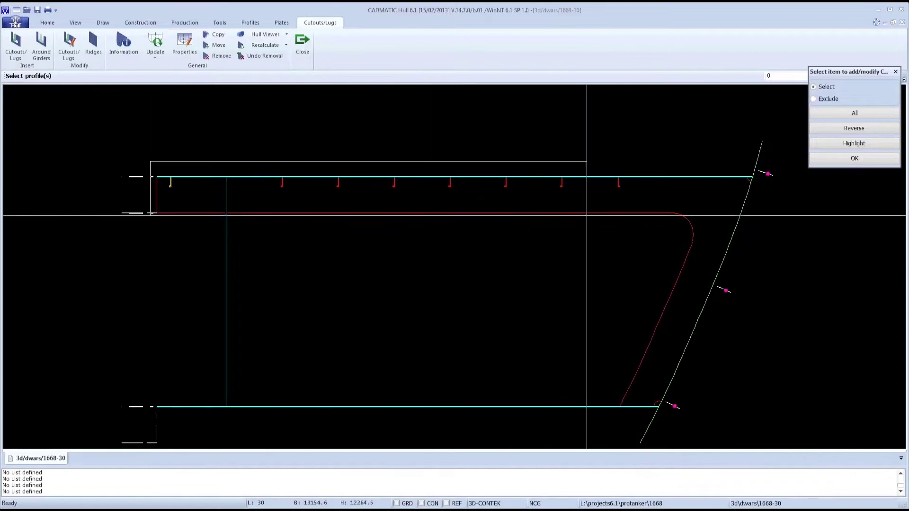
left_click(854, 158)
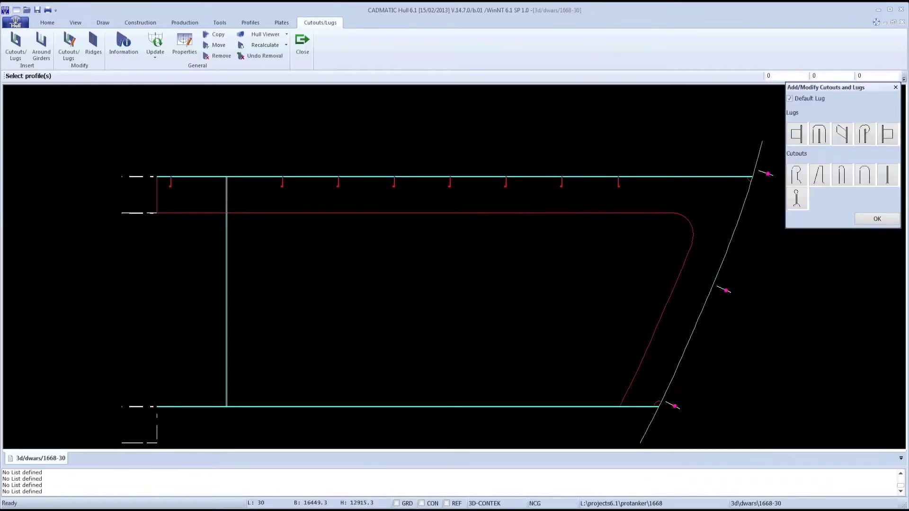
key("Return")
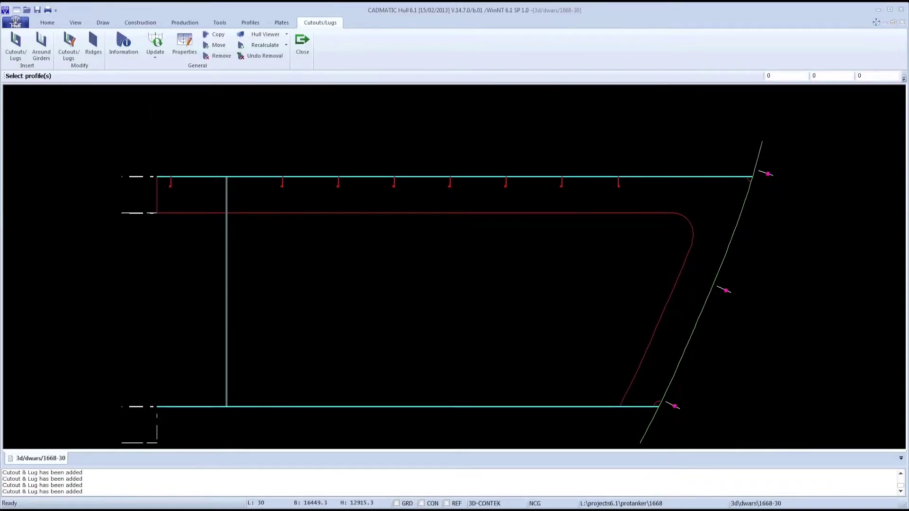
scroll(211, 192, "up", 2)
scroll(210, 193, "up", 2)
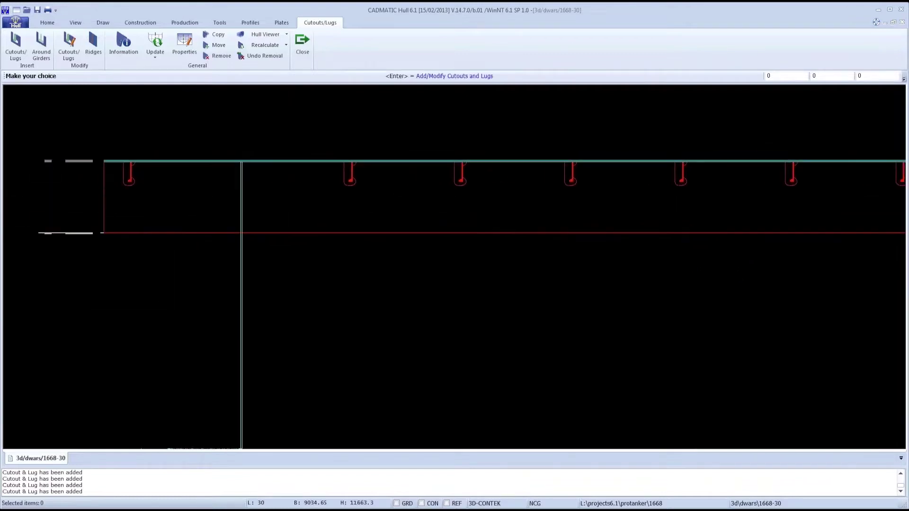
Step: Give two window-selected cutouts a different lug
left_click(68, 45)
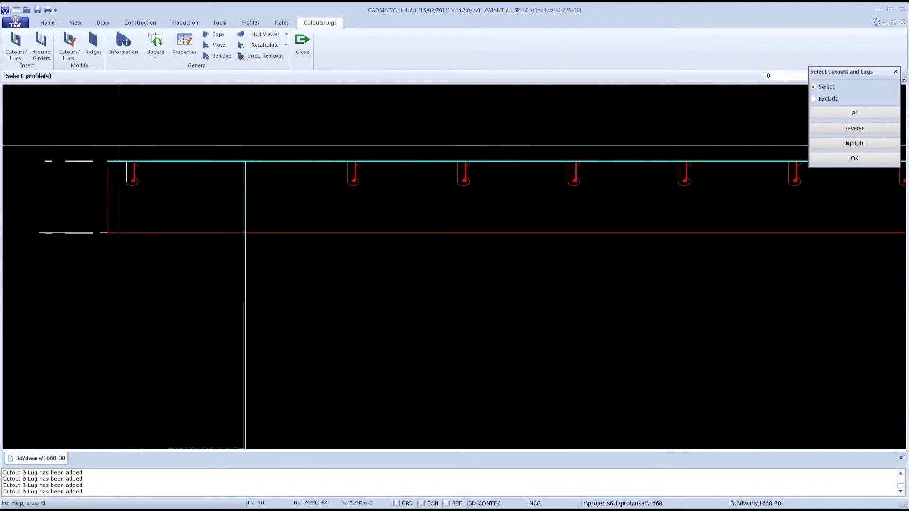
left_click_drag(111, 150, 367, 204)
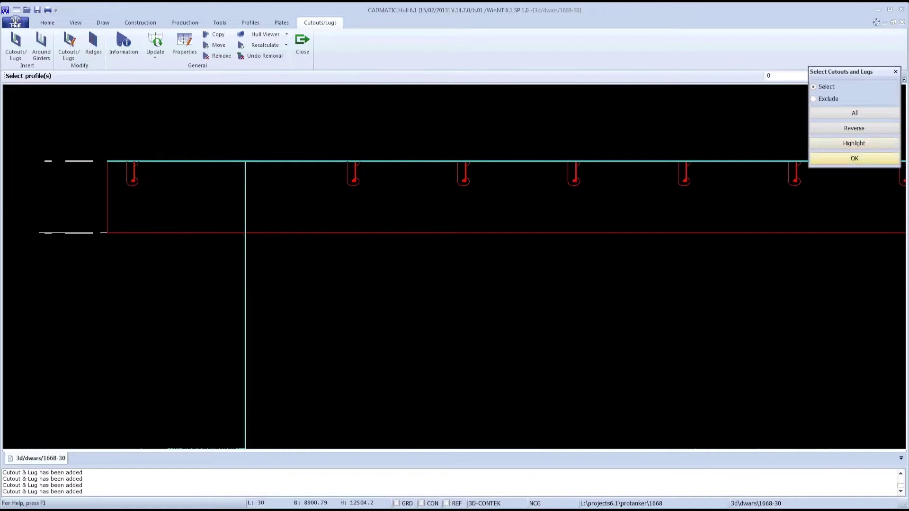
key("Return")
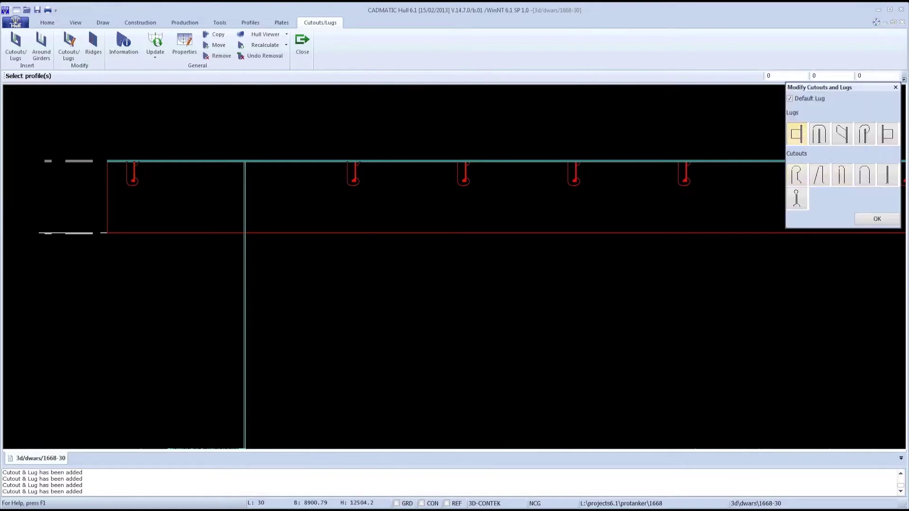
key("Return")
middle_click_drag(346, 170, 39, 190)
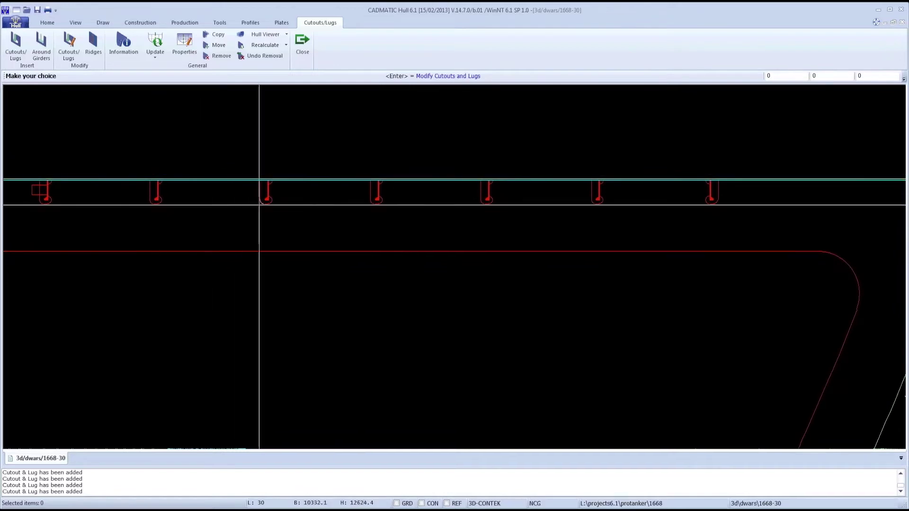
key("Escape")
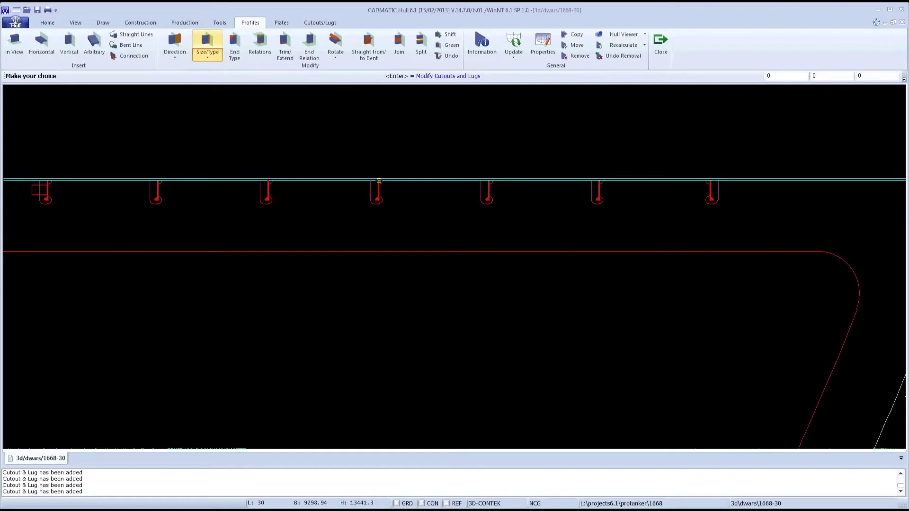
Step: Change two frame 30 profiles to a flanged 150×9 section
left_click(347, 151)
left_click(513, 224)
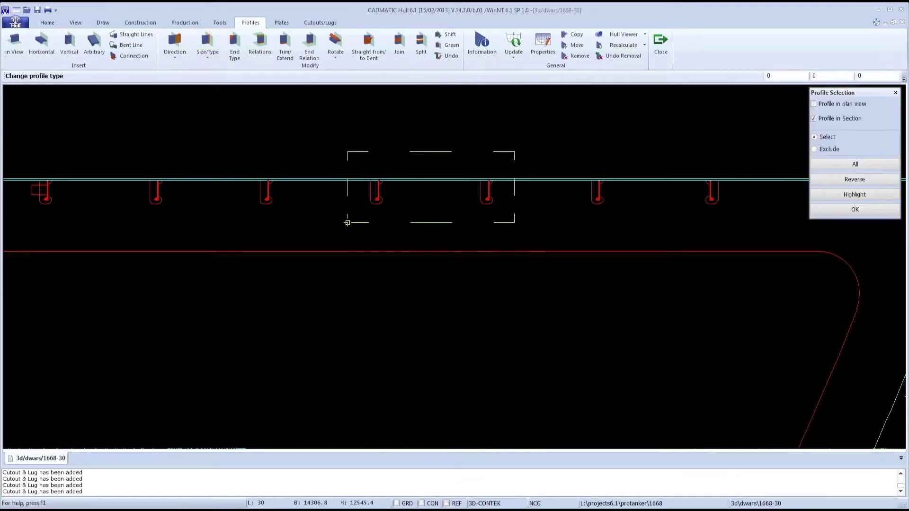
key("Return")
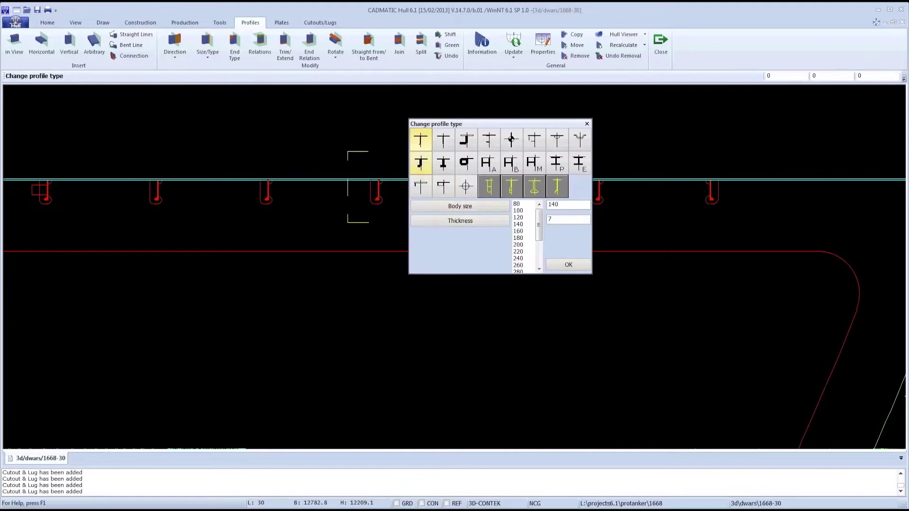
left_click(421, 162)
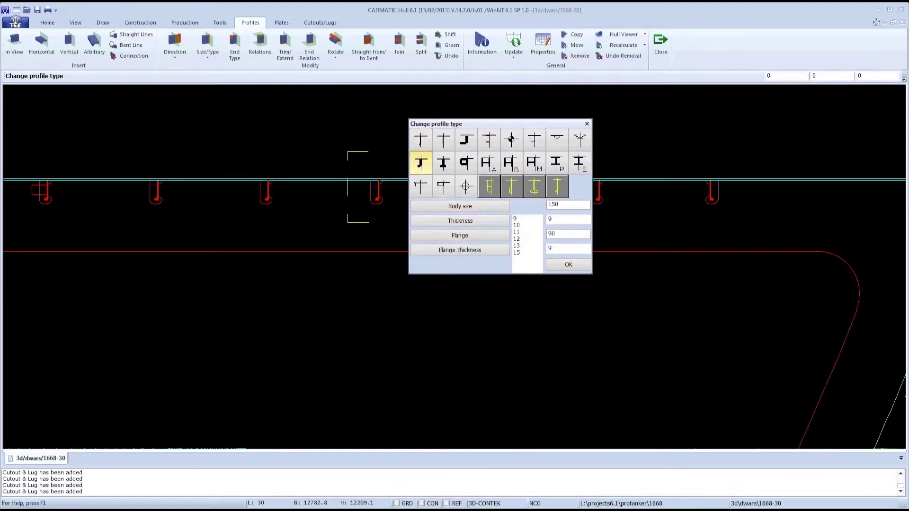
key("Return")
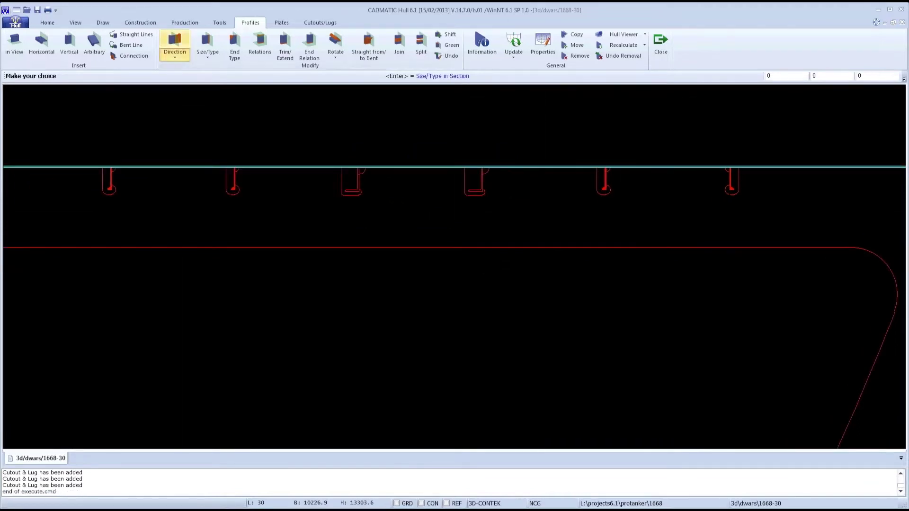
Step: Reverse the thickness direction of the two flanged profiles
left_click(174, 45)
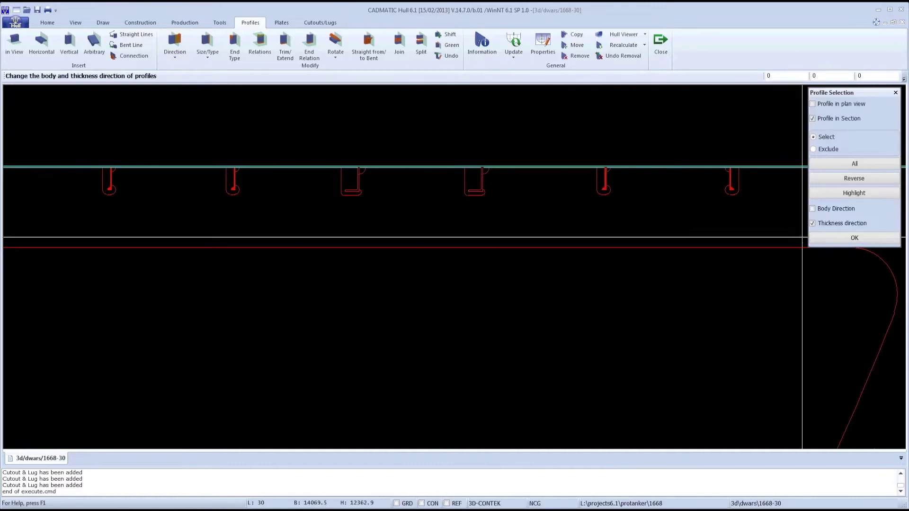
left_click(854, 238)
scroll(813, 253, "down", 3)
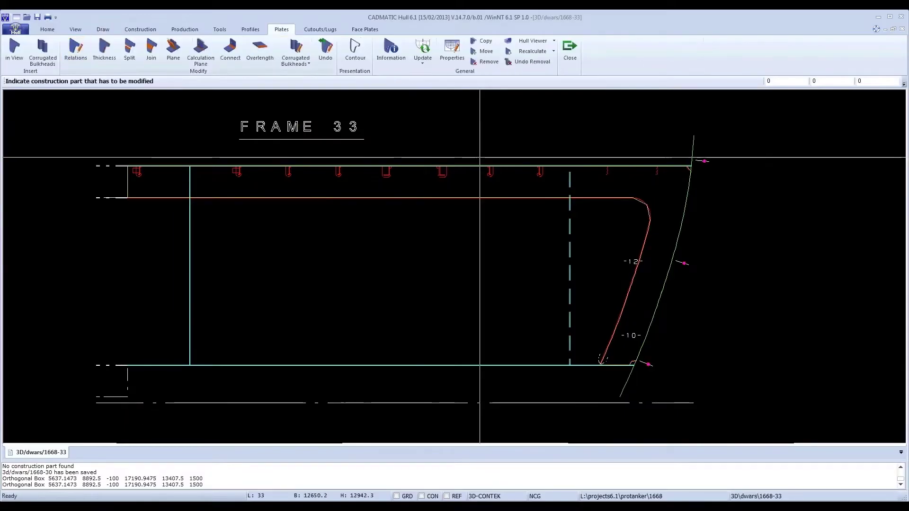
Step: Replace relation 7 of the frame 33 web plate with a new boundary and recalculate its contour
left_click(128, 166)
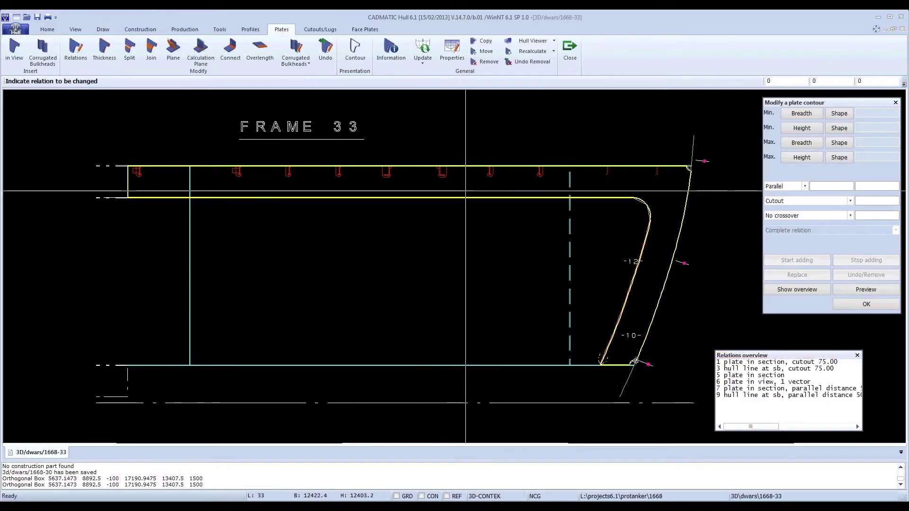
left_click(128, 198)
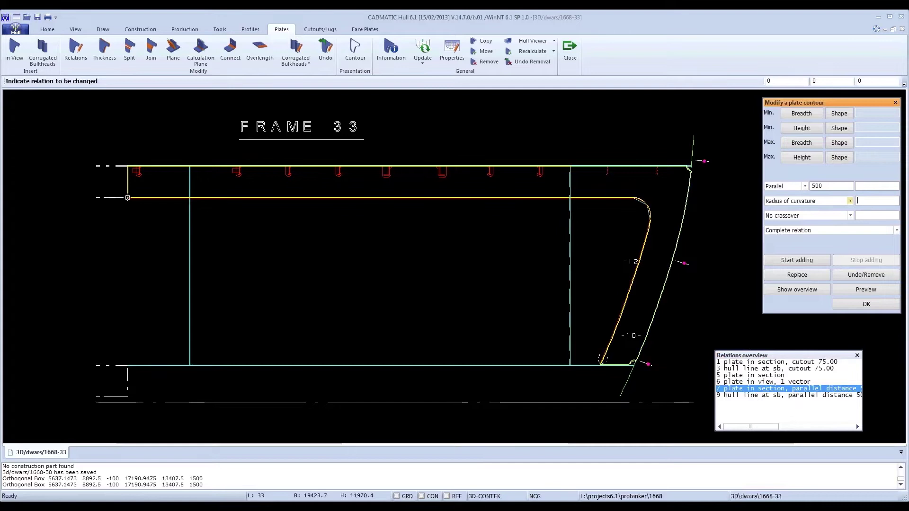
left_click(796, 259)
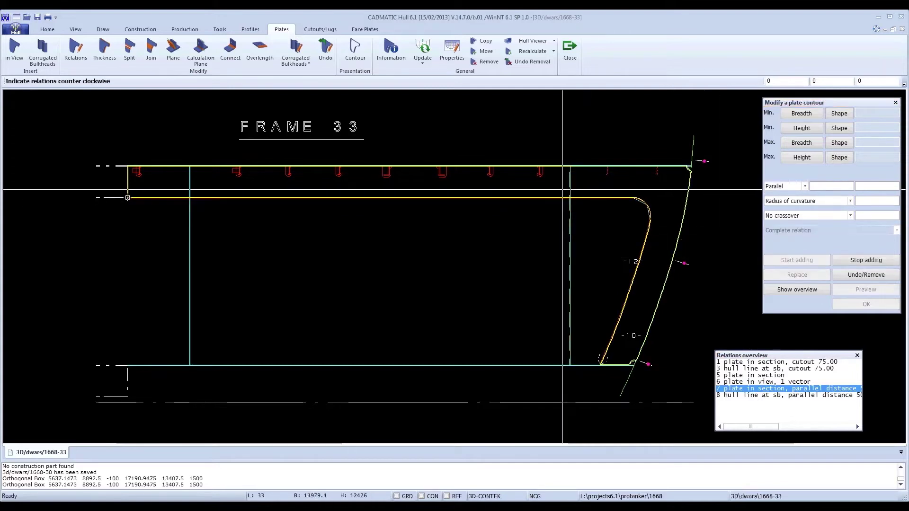
left_click(569, 365)
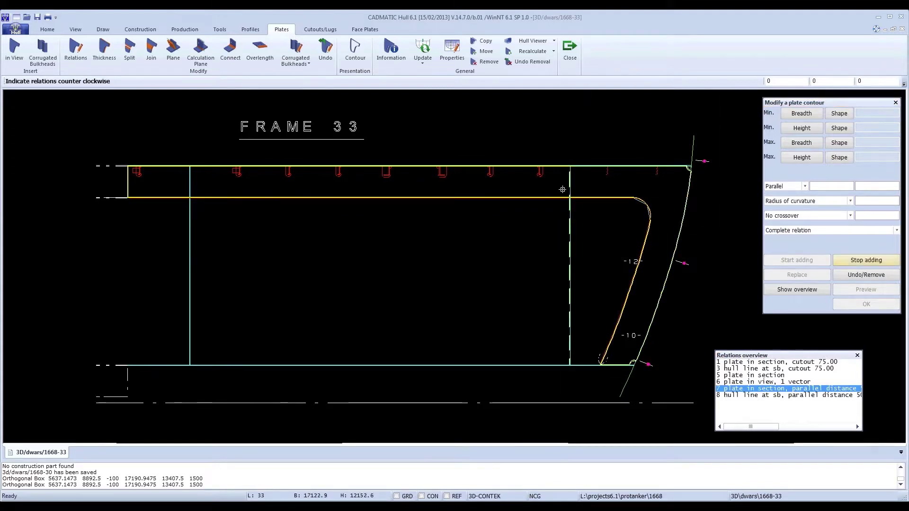
left_click(866, 259)
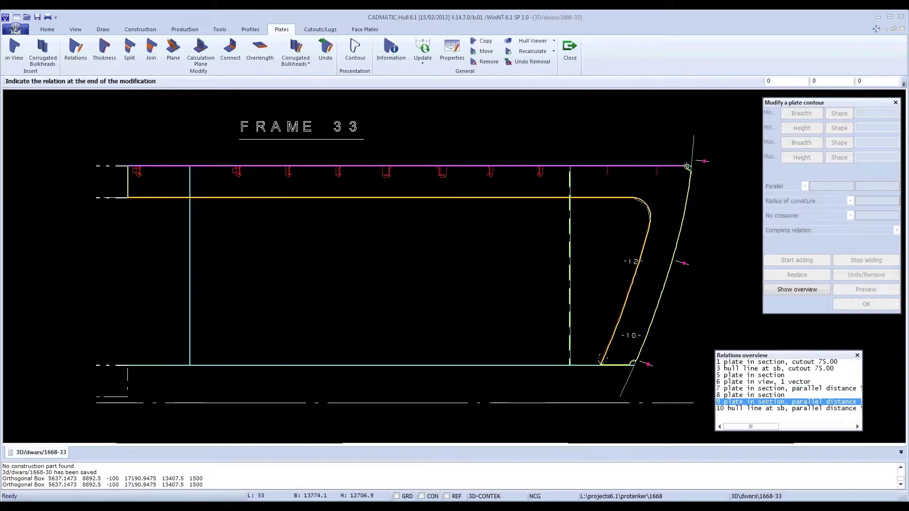
left_click(687, 167)
key("Return")
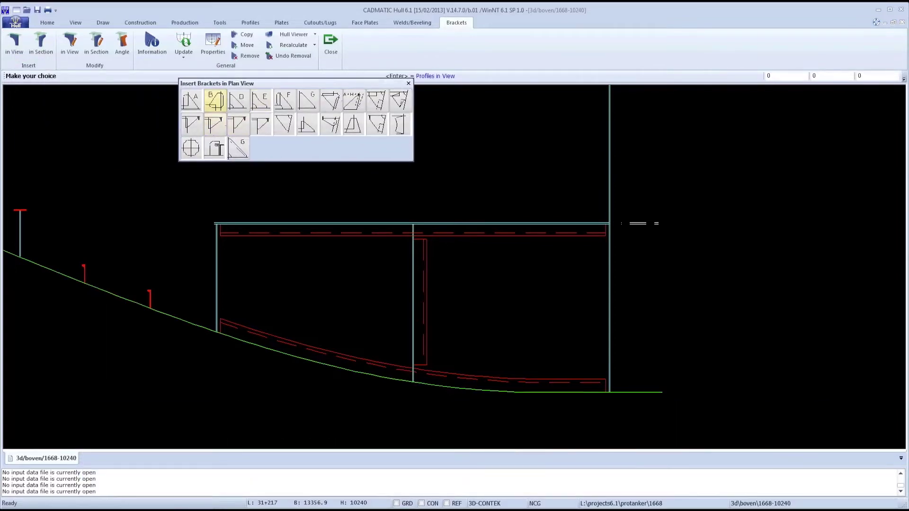
Step: Insert a 252×252×8 bracket joining the vertical stiffener to the upper profile in plan 10240
left_click(215, 101)
left_click(425, 268)
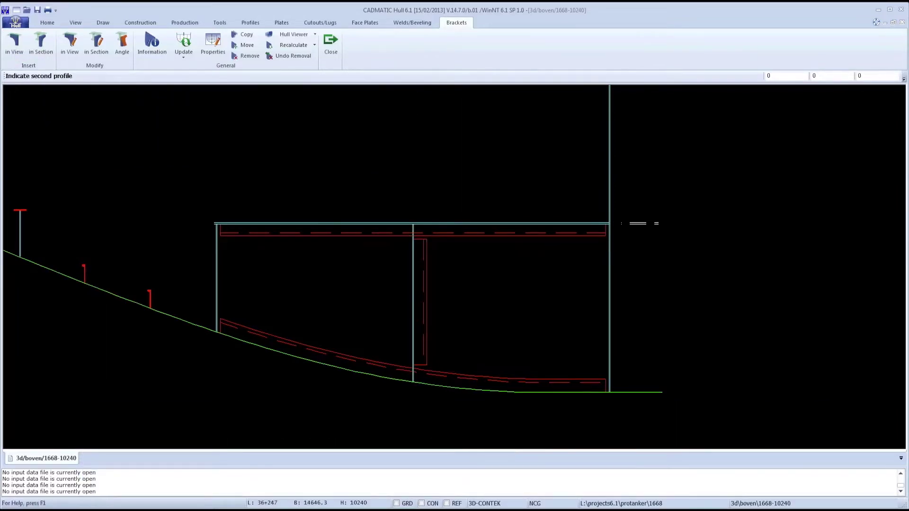
left_click(473, 233)
key("Return")
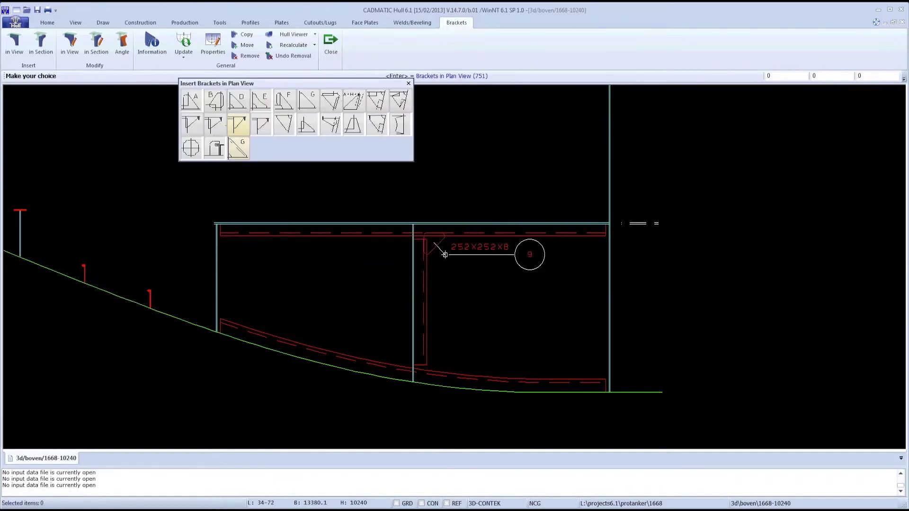
Step: Insert a 300×300×9 bracket joining the vertical stiffener to the bottom profile, then confirm another bracket
key("Return")
left_click(293, 353)
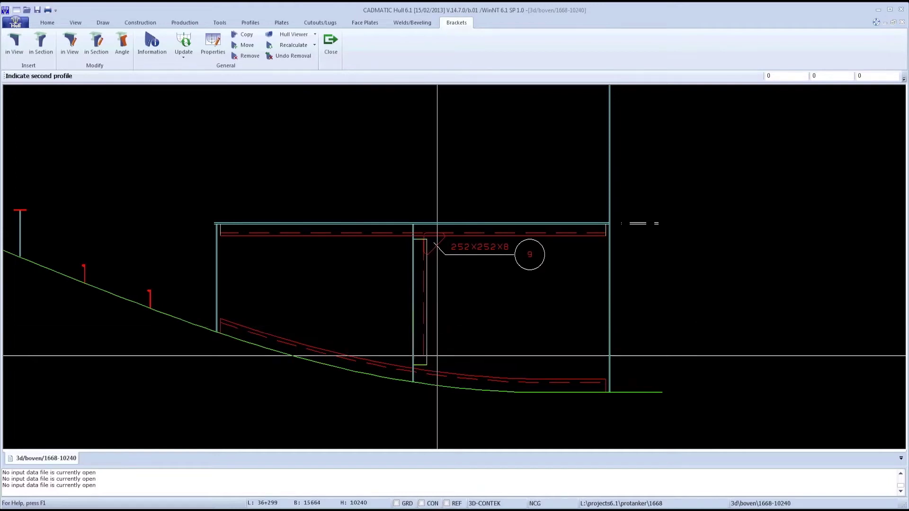
left_click(293, 232)
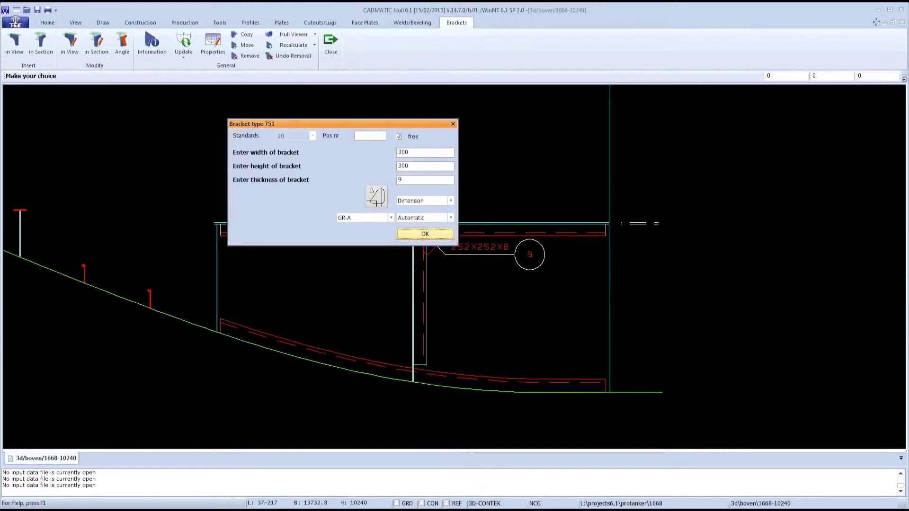
key("Return")
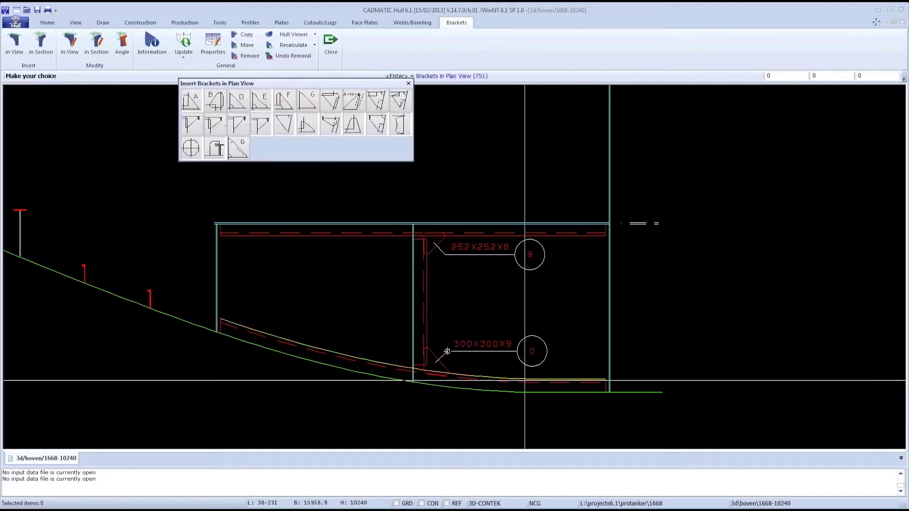
key("Return")
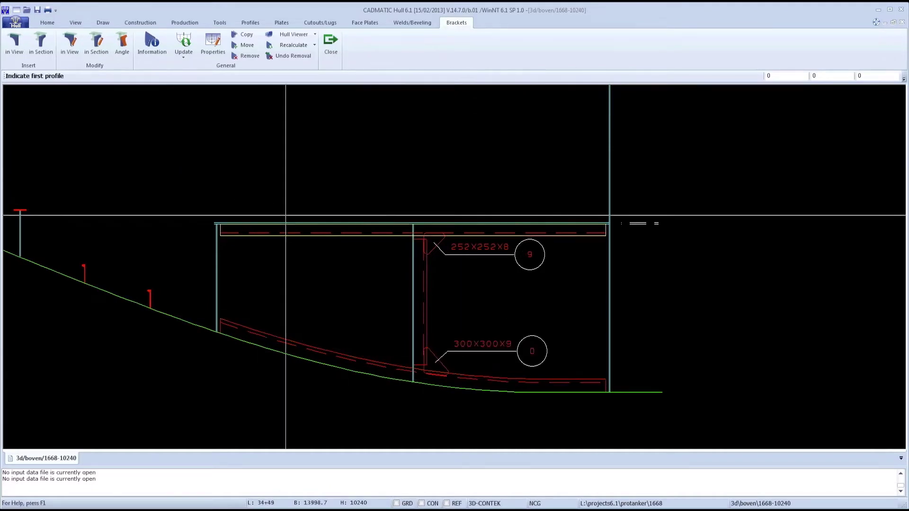
key("Return")
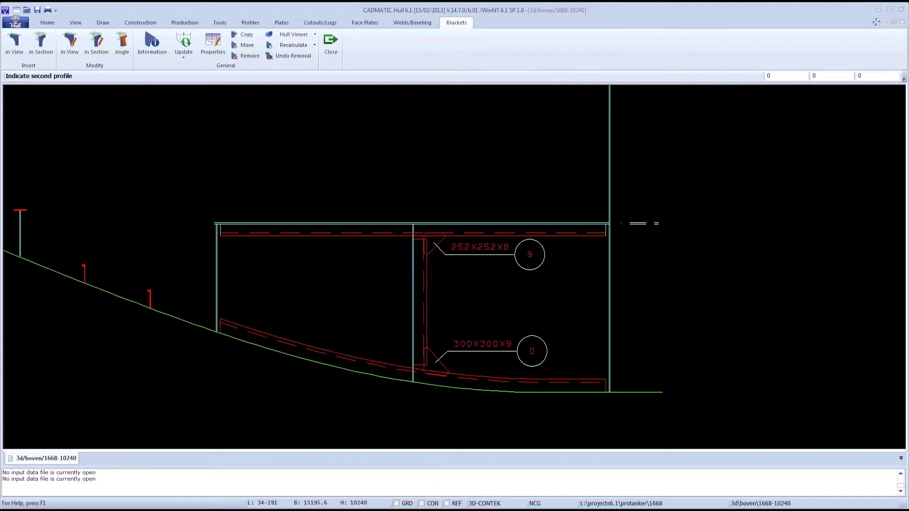
key("Return")
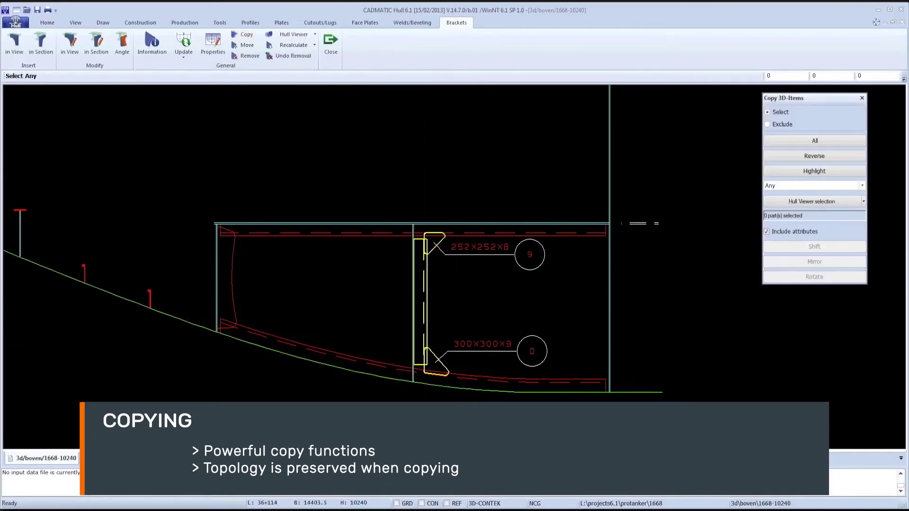
Step: Copy the left bracket plate and its two brackets with a height shift of 1
left_click(222, 271)
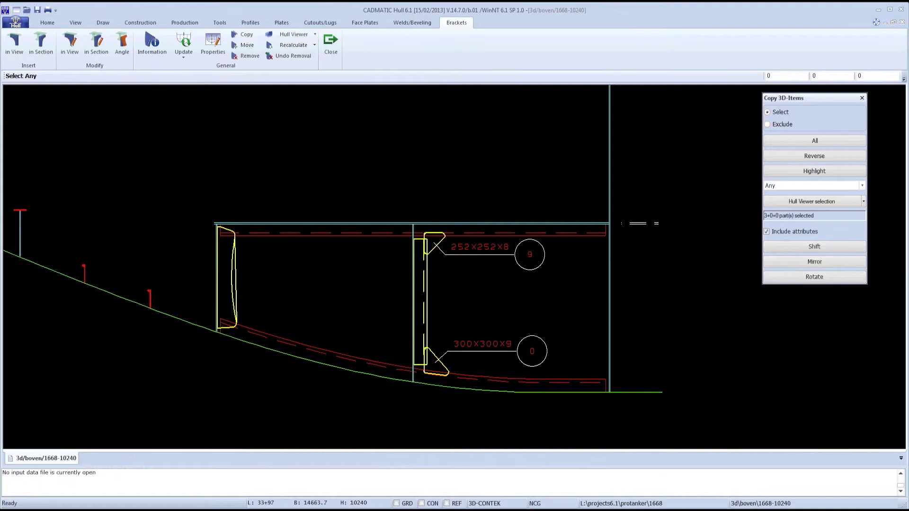
left_click(814, 246)
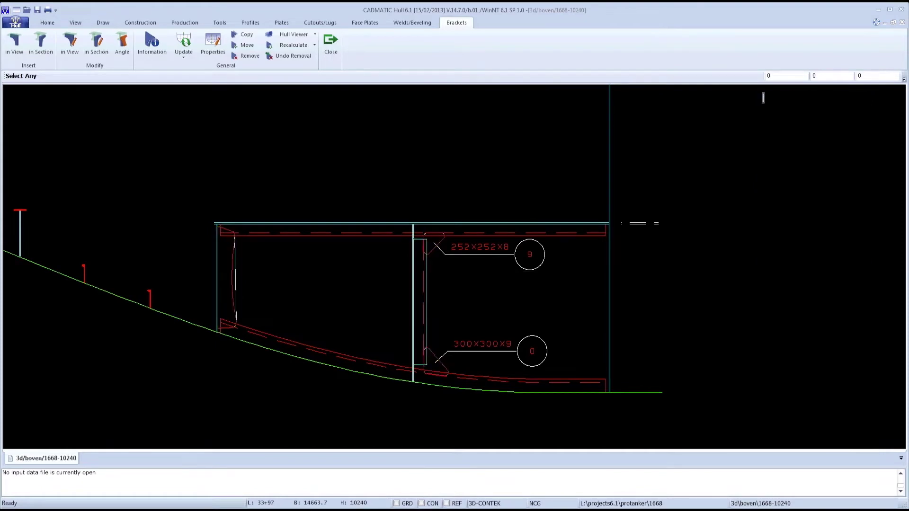
type("1H")
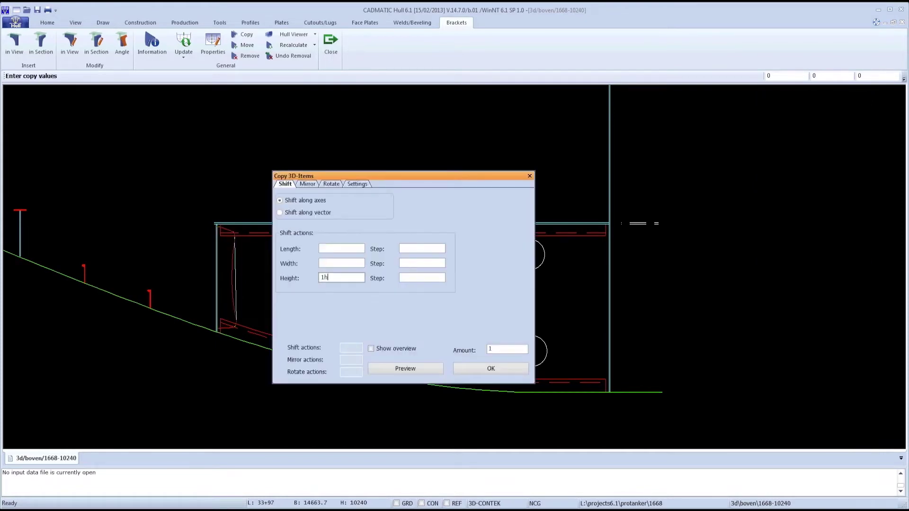
key("Return")
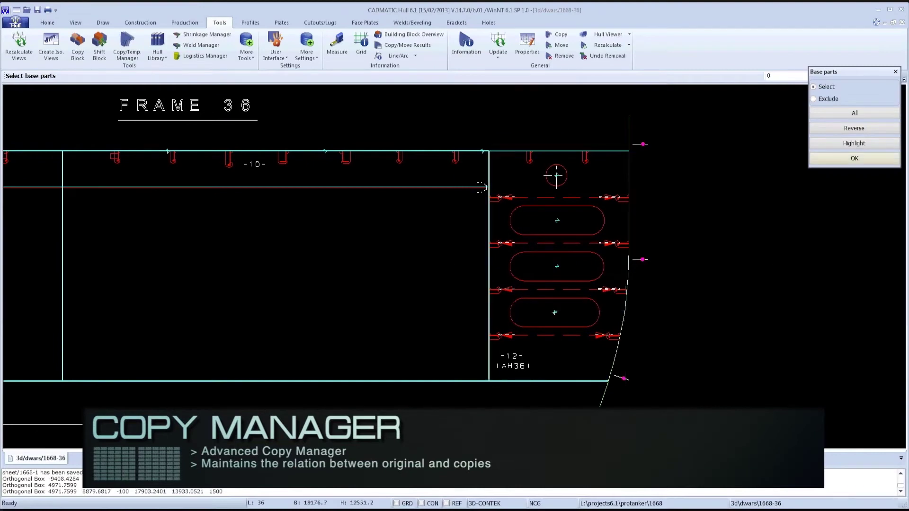
Step: Confirm the Frame 36 base parts and calculate copies at FR-2 and FR-1
key("Return")
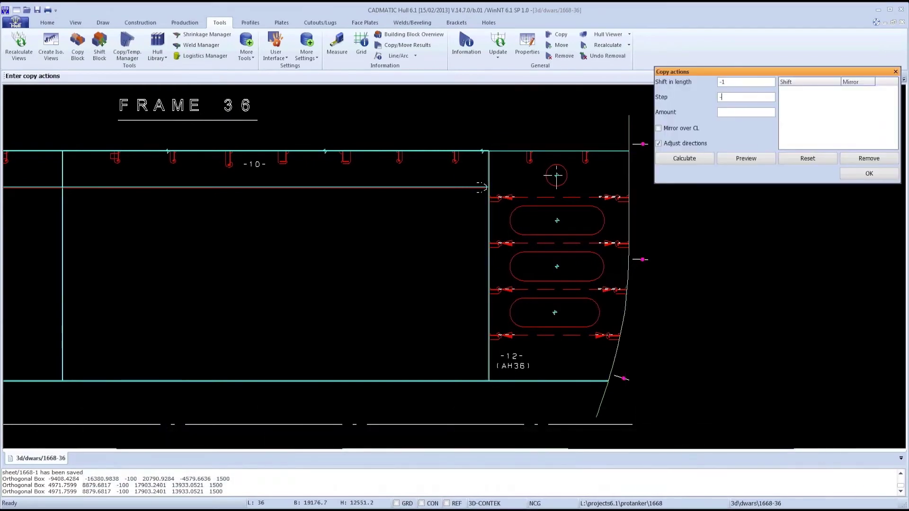
type("2")
key("Return")
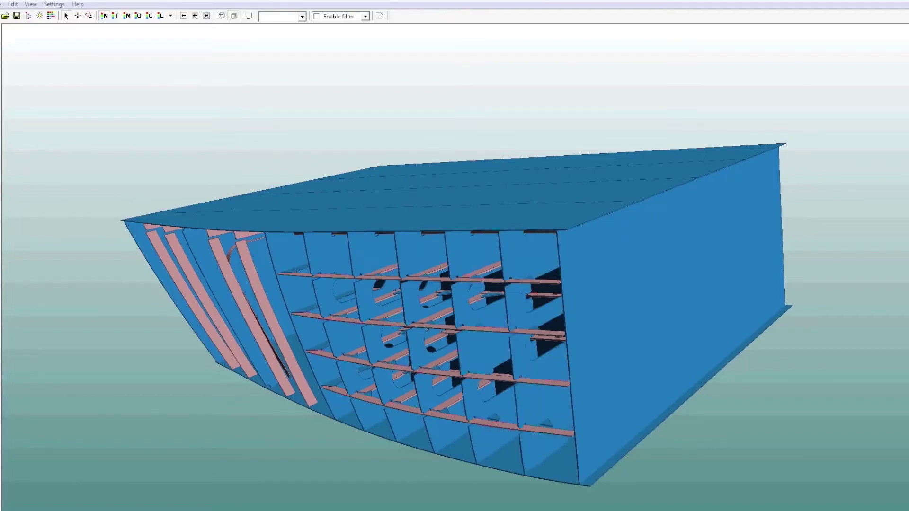
right_click(618, 305)
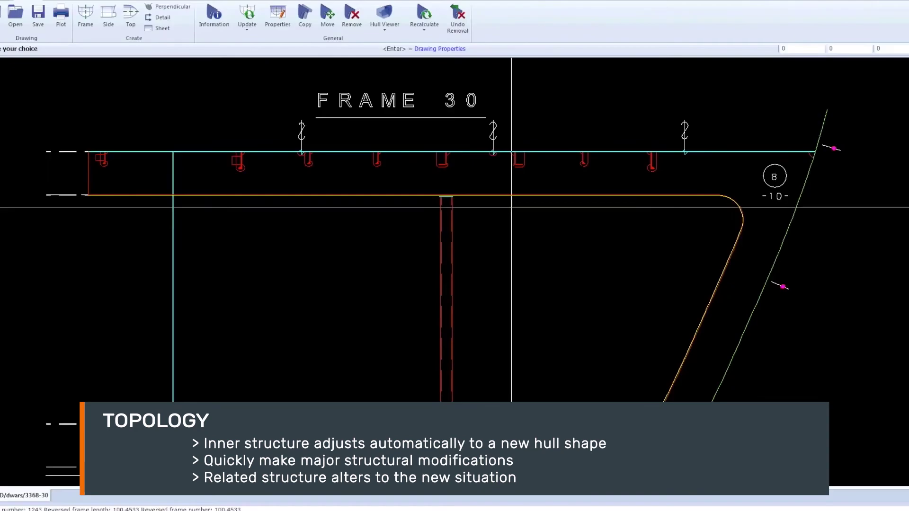
Step: Update the Frame 30 block to the new deck and hull-side shape and recalculate construction parts
left_click(513, 194)
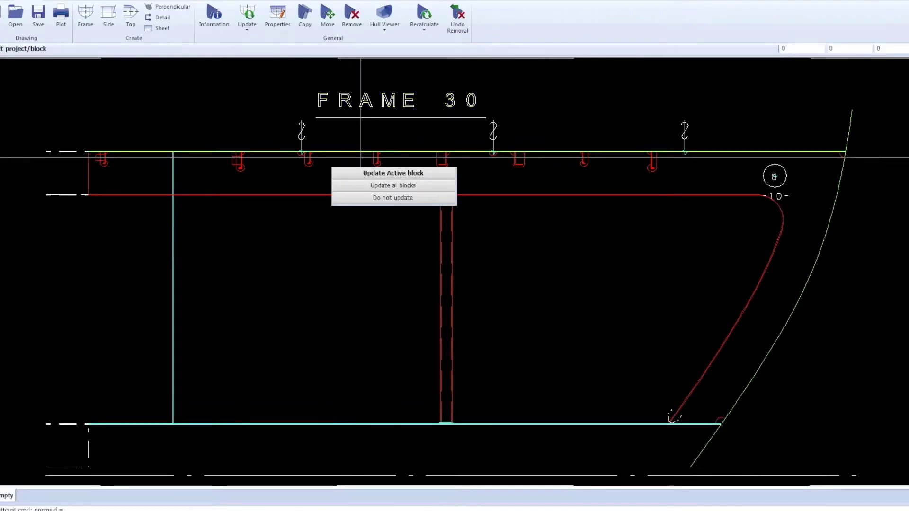
left_click(350, 173)
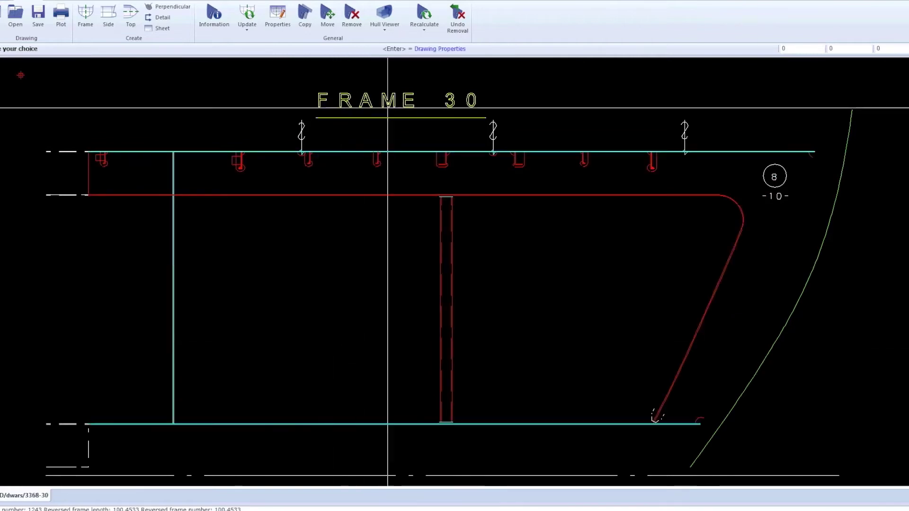
left_click(446, 41)
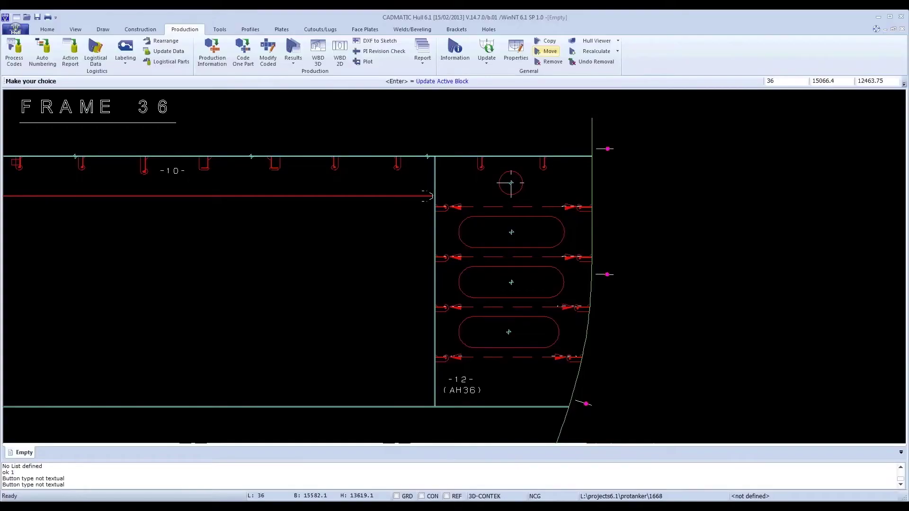
Step: Move the Frame 36 vertical plate by -300 in width
left_click(548, 52)
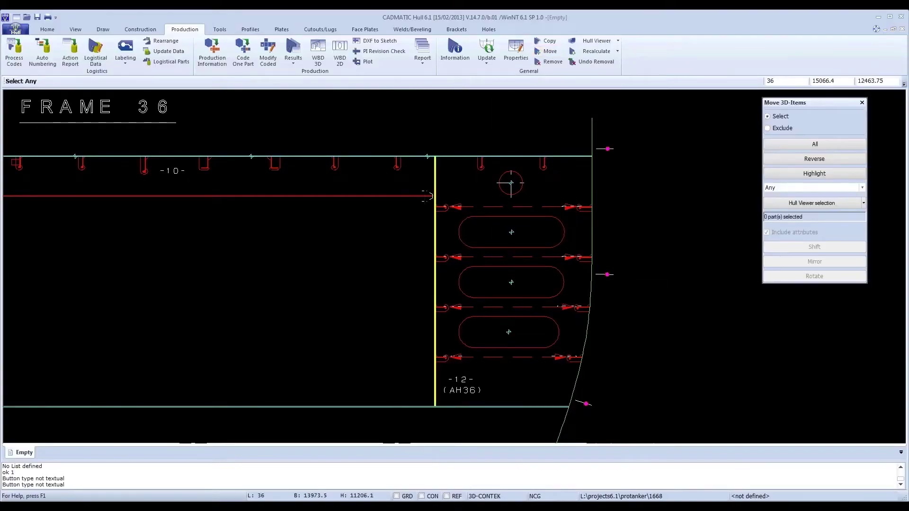
left_click(434, 284)
left_click(814, 247)
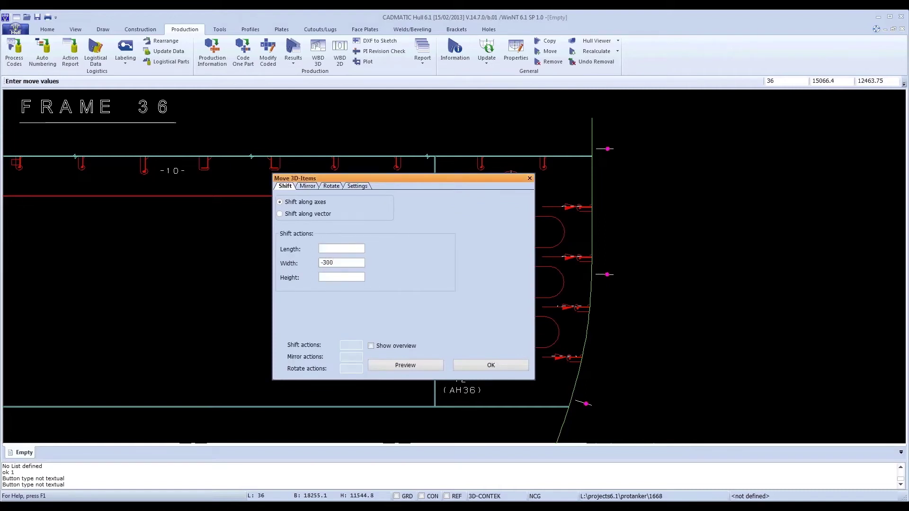
key("Return")
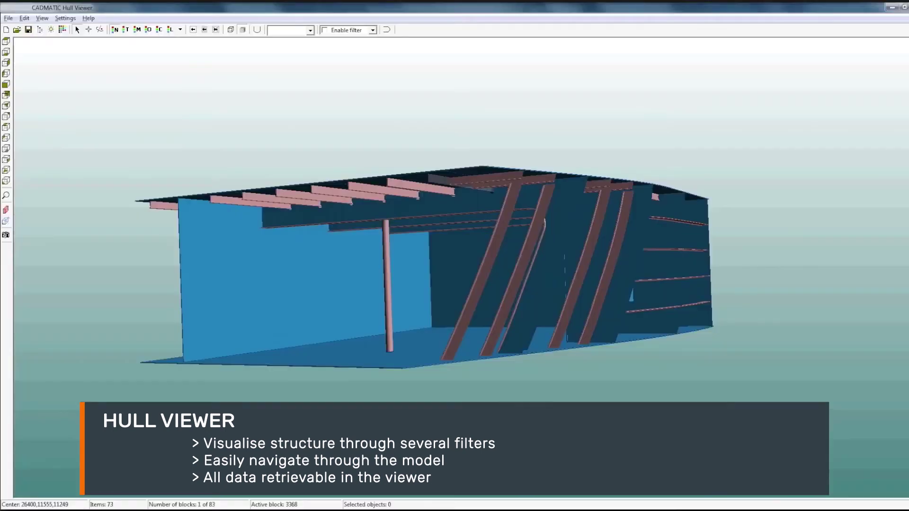
Step: Recolour the hull block with the thickness, nest status and logistics filters, plus another colour mode
left_click(126, 29)
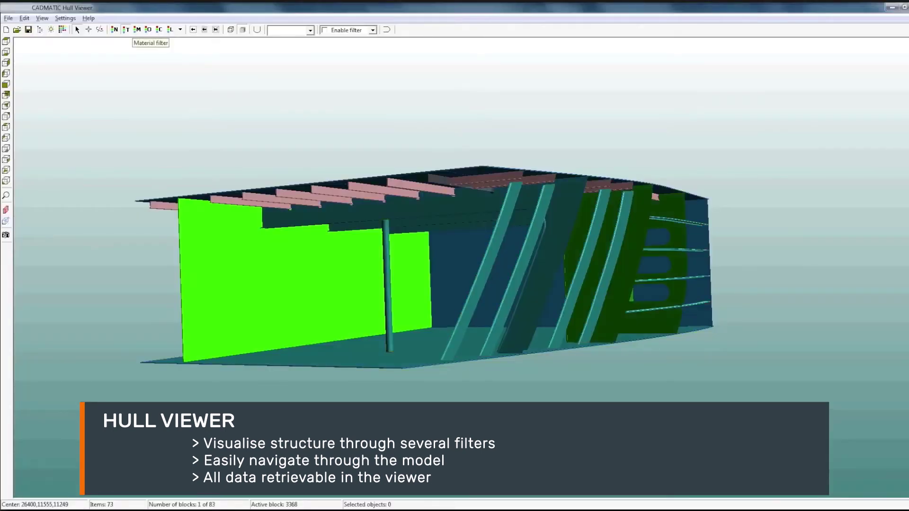
left_click(149, 29)
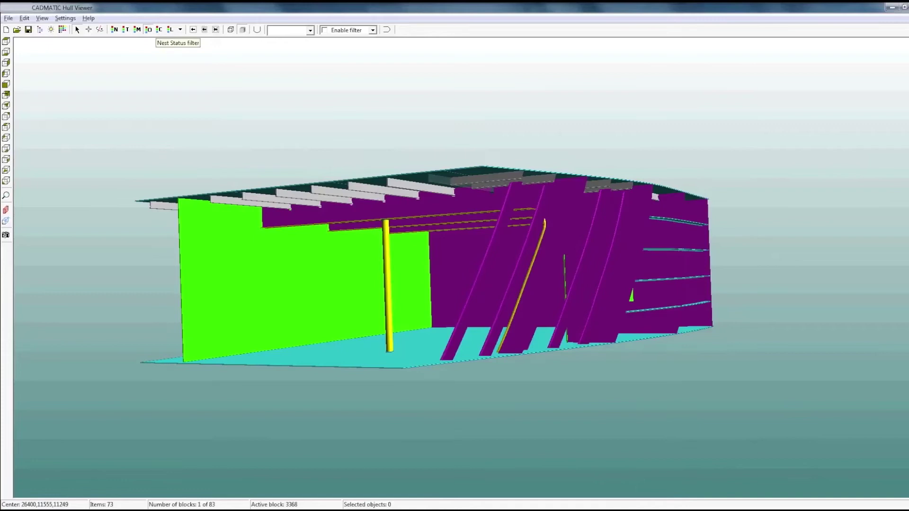
left_click(159, 29)
left_click(170, 30)
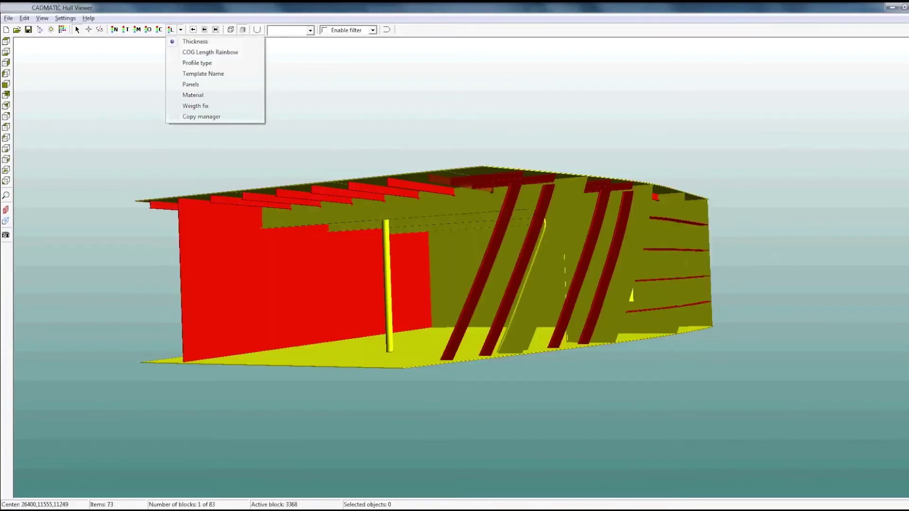
left_click(195, 106)
Step: Orbit the block and cycle through the preset views, including a flat side view
left_click_drag(426, 284, 521, 237)
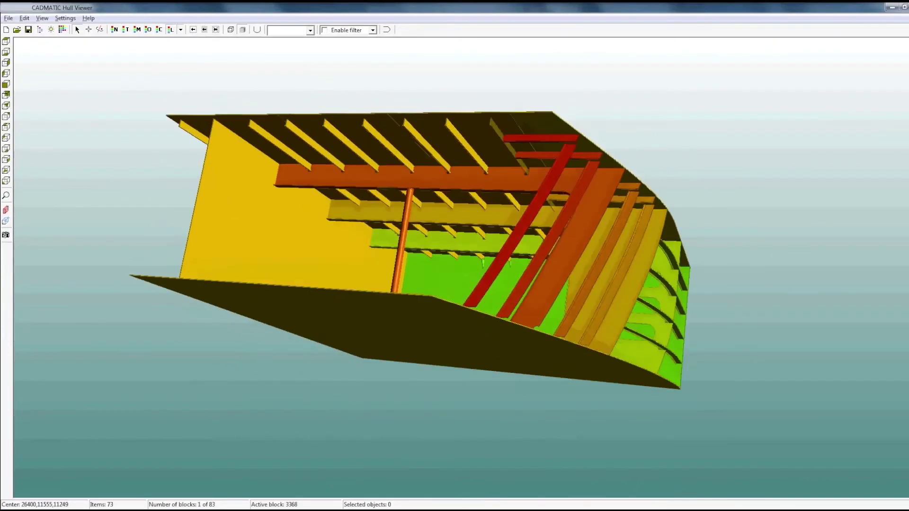
mouse_move(426, 284)
left_mouse_down()
mouse_move(463, 260)
mouse_move(478, 199)
mouse_move(473, 236)
left_mouse_up()
left_click(126, 29)
left_click(6, 52)
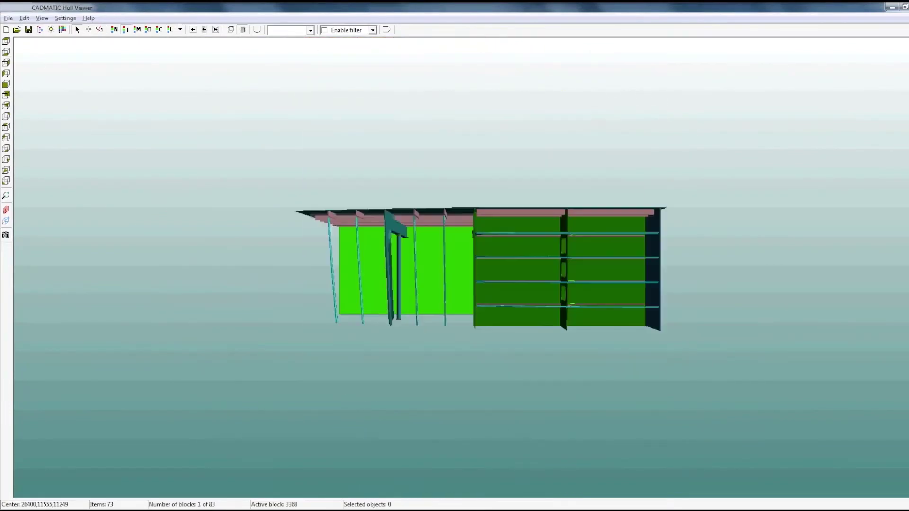
left_click(6, 73)
left_click(5, 116)
Step: Show an isometric view of the block and adjust the clipping limits to cut the hull
left_click(6, 159)
left_click(6, 234)
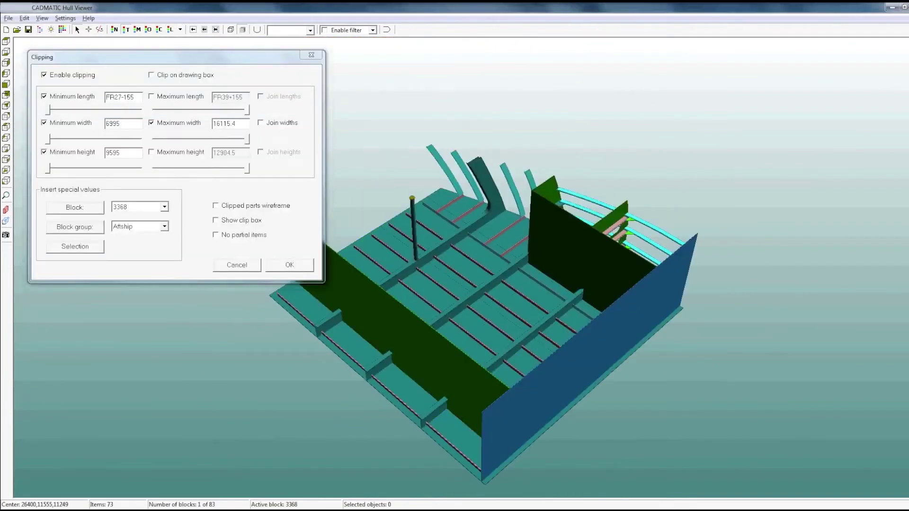
left_click_drag(49, 138, 47, 139)
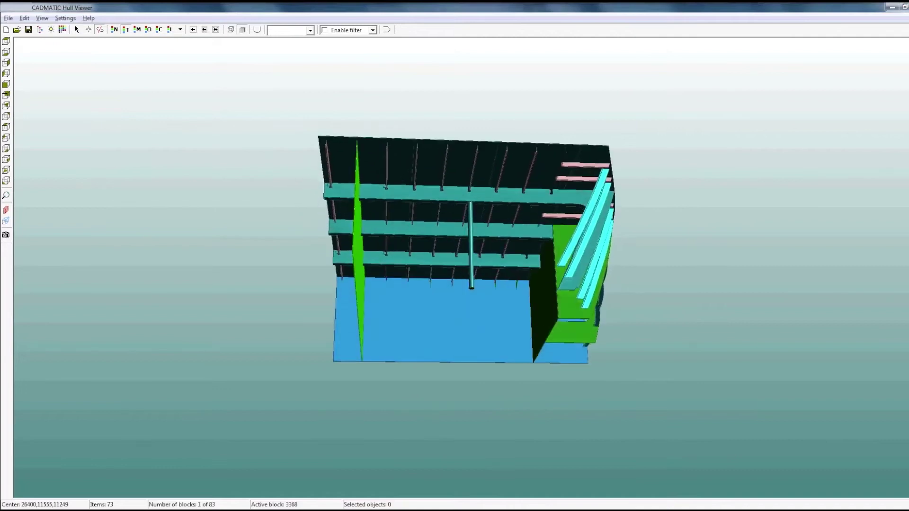
Step: Make the upper left, lower left and right plates transparent
right_click(424, 191)
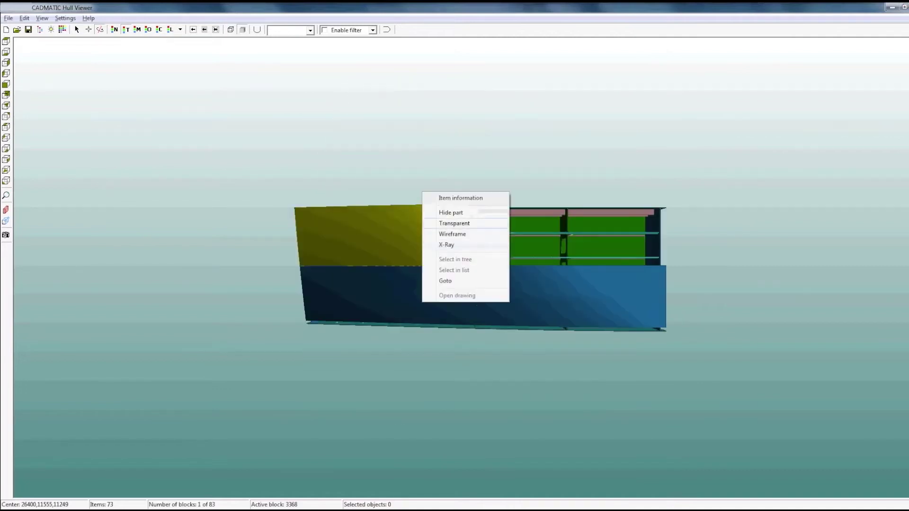
left_click(455, 223)
right_click(440, 230)
left_click(471, 261)
right_click(504, 231)
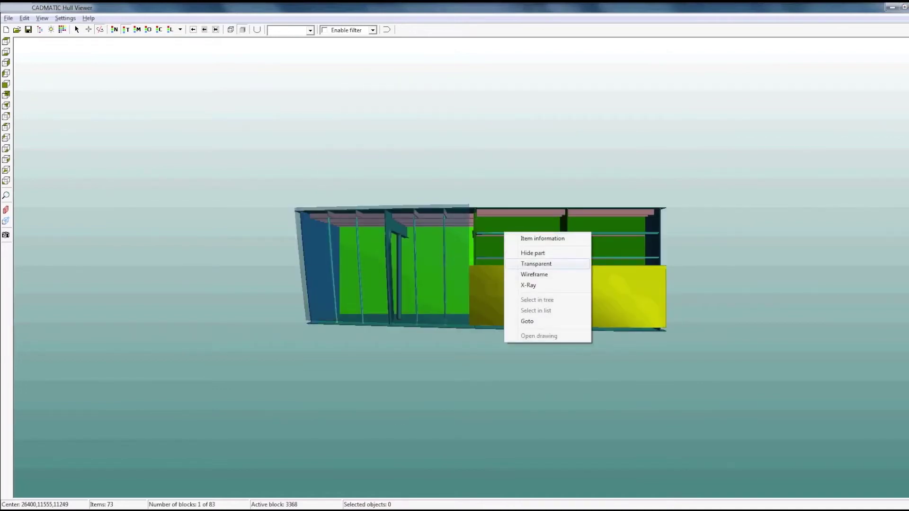
left_click(536, 264)
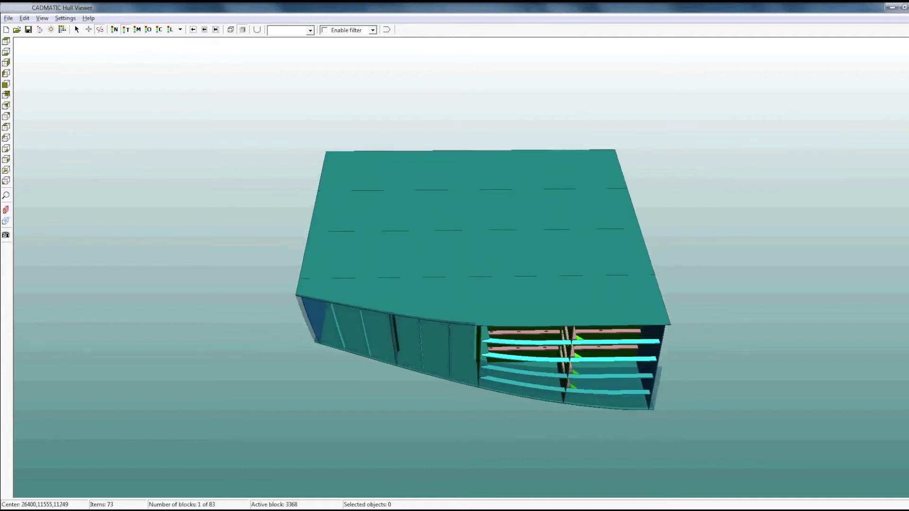
Step: Review Plate 3's item information: geometry, part number and relations
right_click(323, 193)
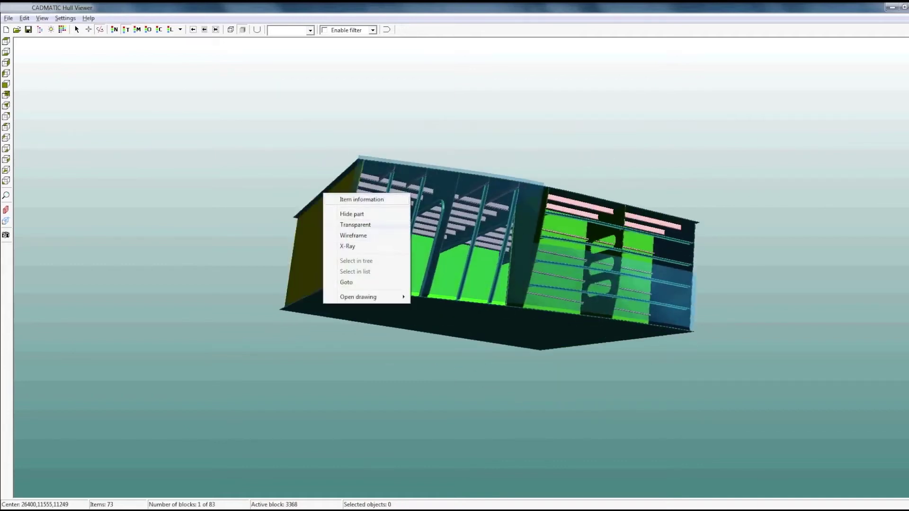
left_click(361, 199)
left_click(199, 184)
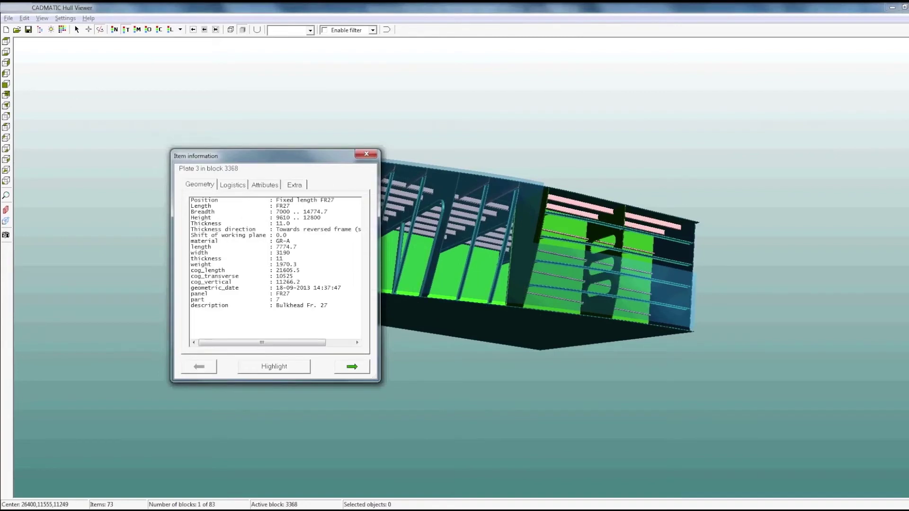
left_click(265, 184)
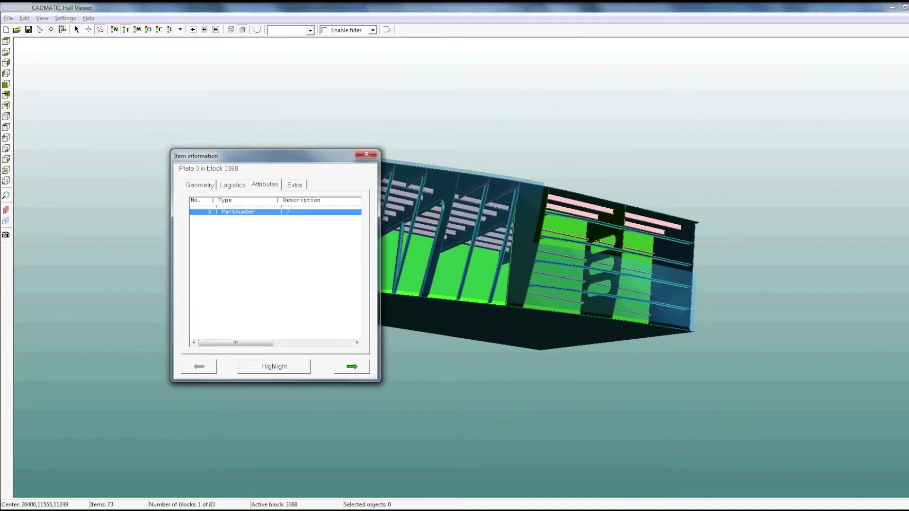
left_click(293, 185)
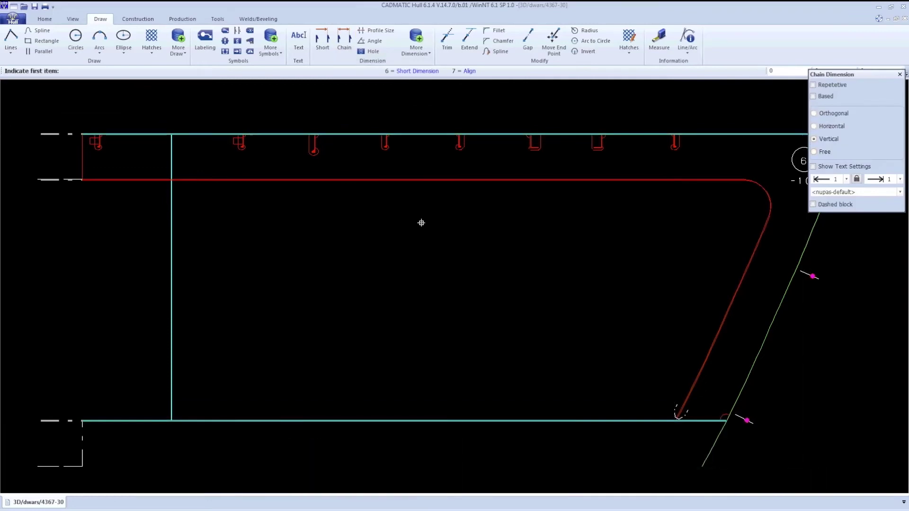
Step: Add a 500 chain dimension between the top hull line and the red profile line
left_click(415, 135)
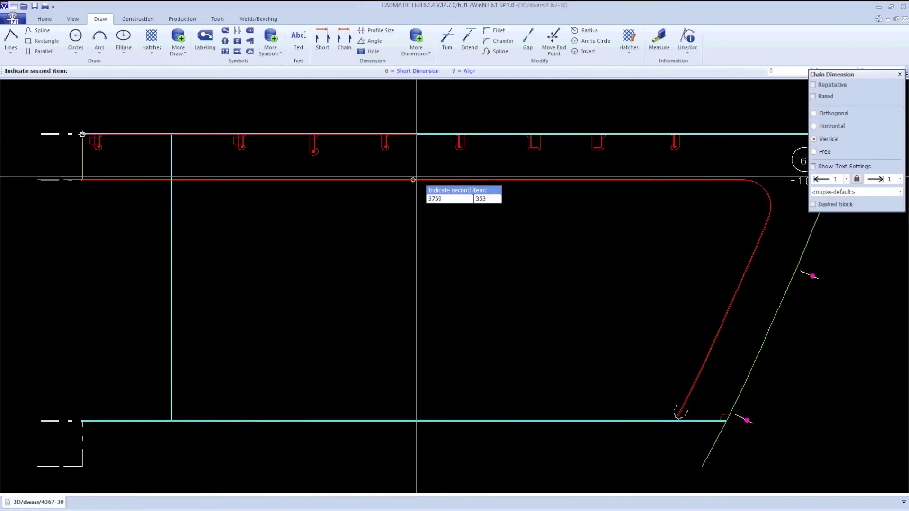
left_click(415, 179)
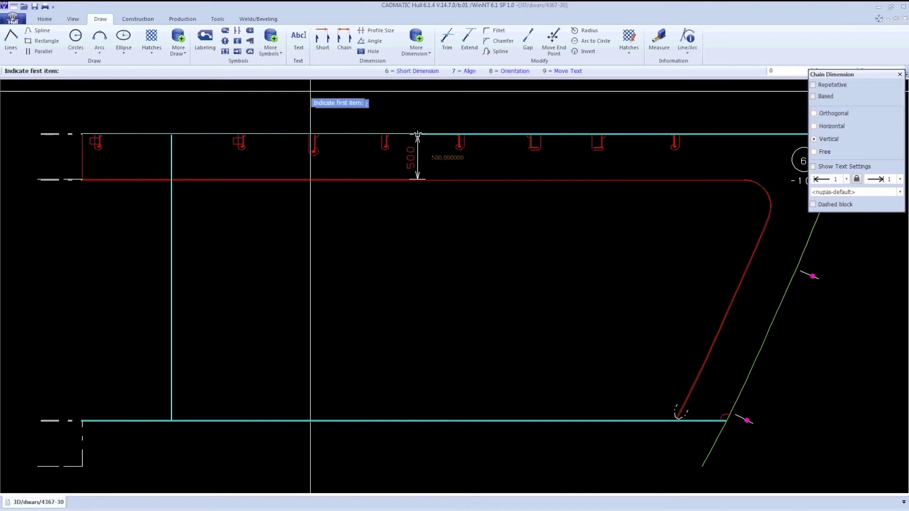
key("Escape")
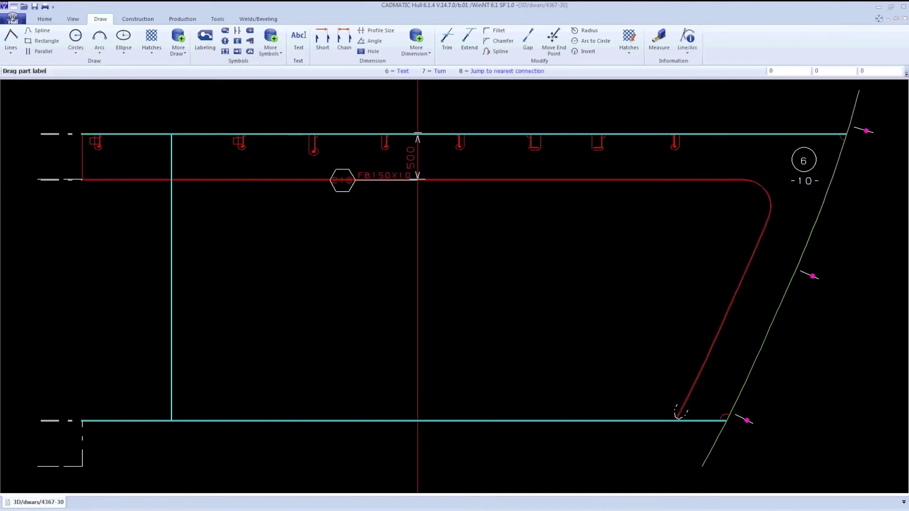
Step: Label the flat bar FB150X10, add 300 and 75 bend dimensions, and show deck auto-dimension settings
left_click(417, 215)
left_click(766, 190)
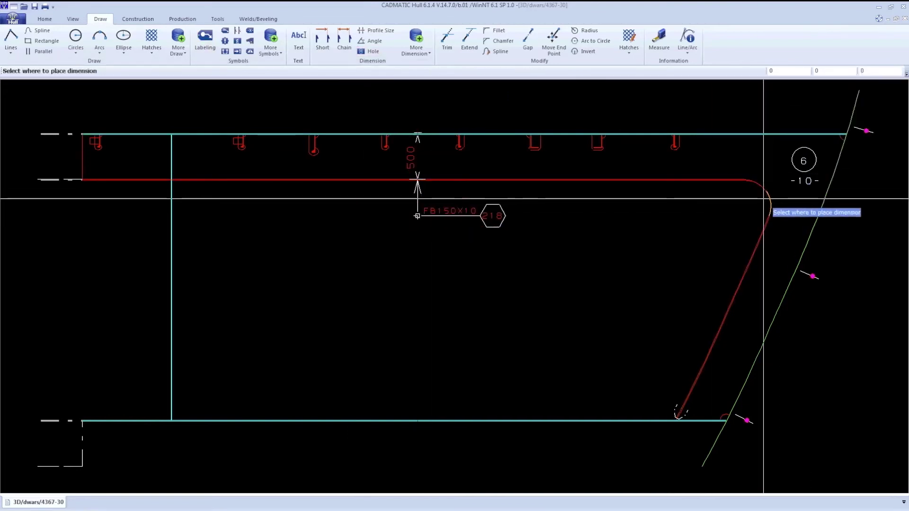
left_click(740, 208)
left_click(721, 416)
left_click(707, 395)
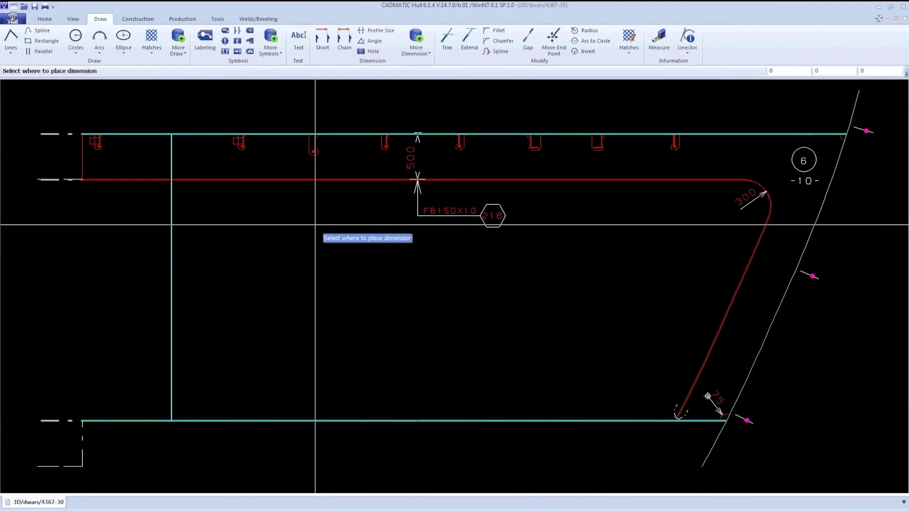
key("Escape")
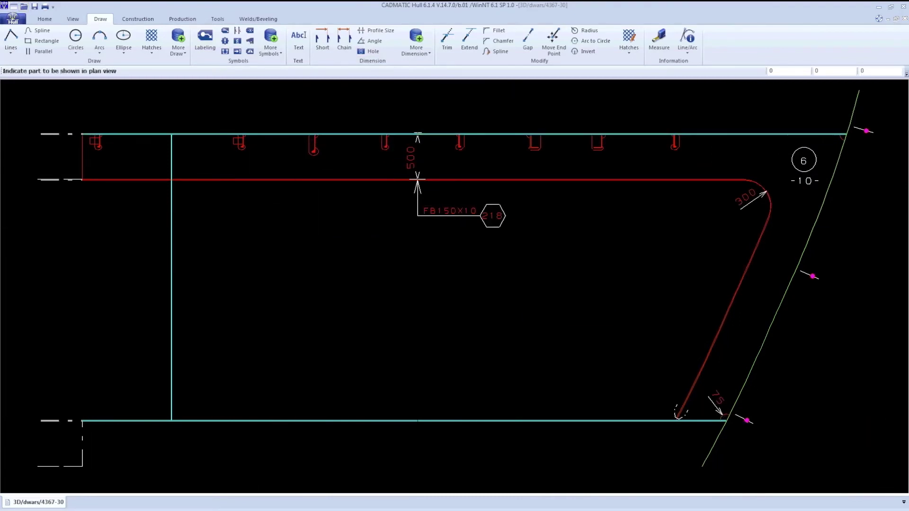
left_click(416, 38)
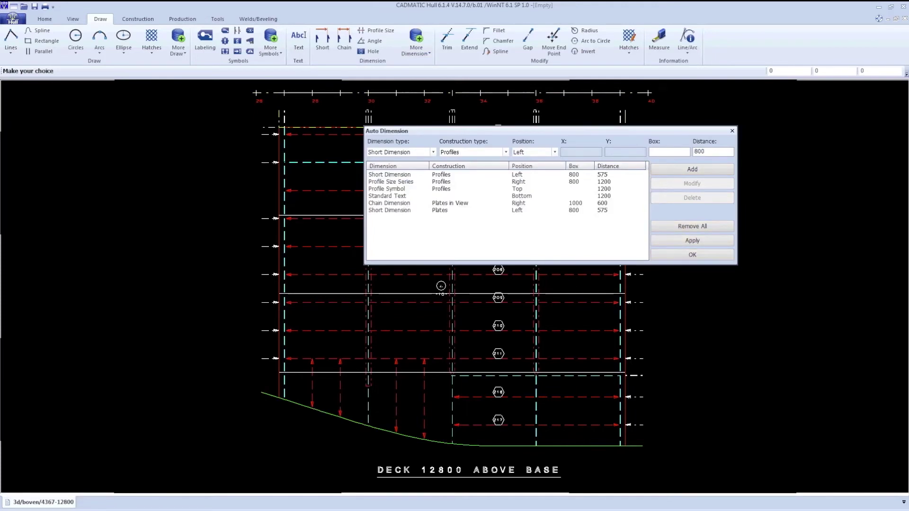
Step: Apply automatic dimensions and profile labels to the Deck 12800 plan and check the result
key("Return")
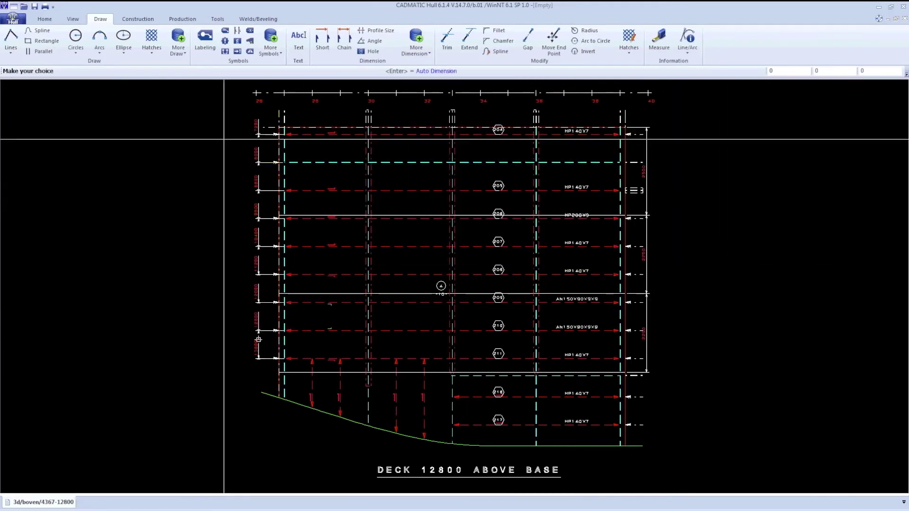
scroll(225, 146, "up", 2)
scroll(232, 128, "up", 2)
middle_click_drag(321, 301, 462, 353)
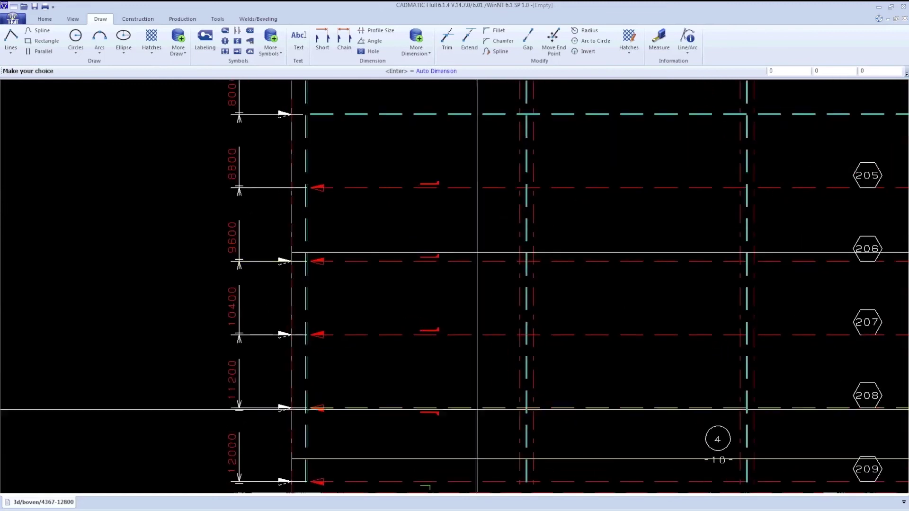
scroll(648, 287, "down", 2)
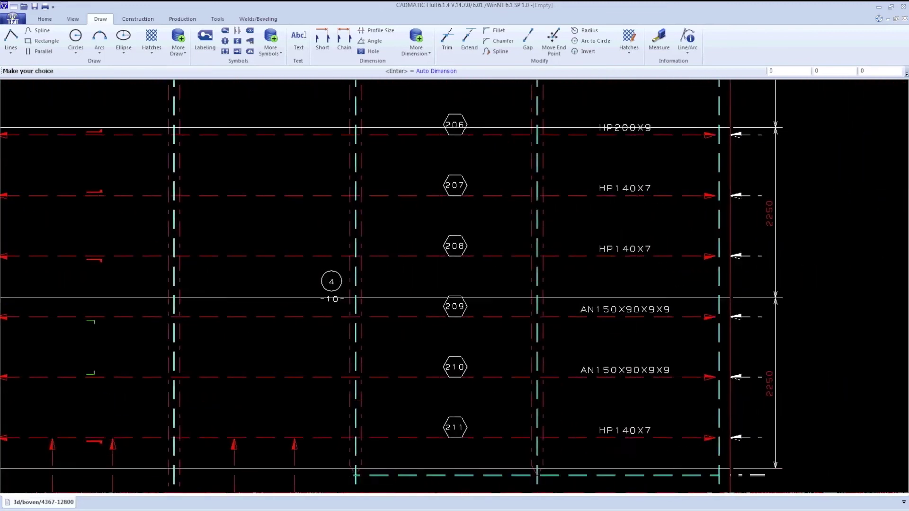
middle_click_drag(821, 272, 648, 287)
scroll(648, 287, "down", 2)
scroll(648, 286, "down", 2)
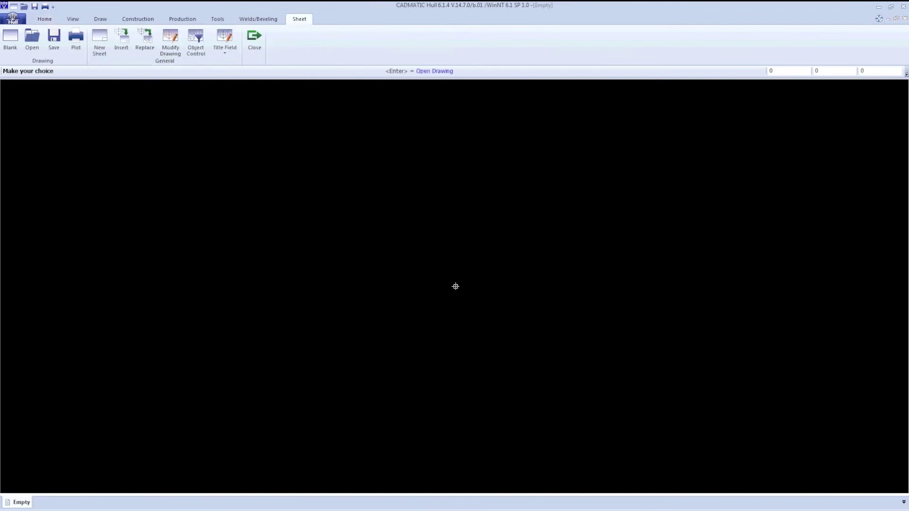
Step: Create a new A1 sheet at 1:50, accepting the title block details
type("a1")
key("Return")
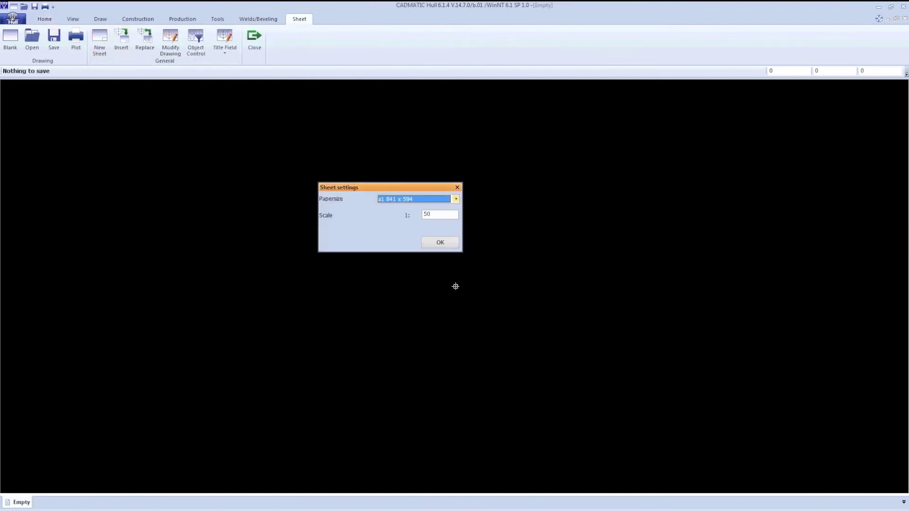
key("Return")
left_click(411, 351)
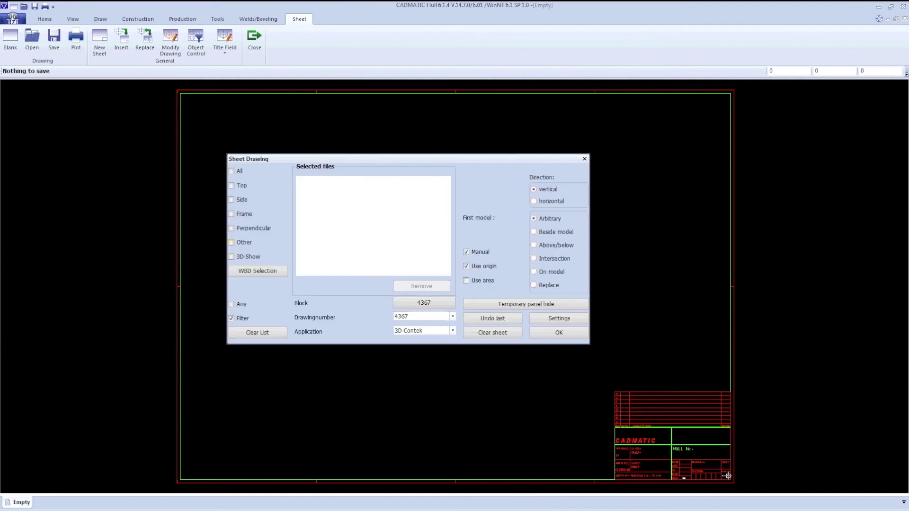
Step: Place the deck plan at the upper left and the frame sections to its right
key("Return")
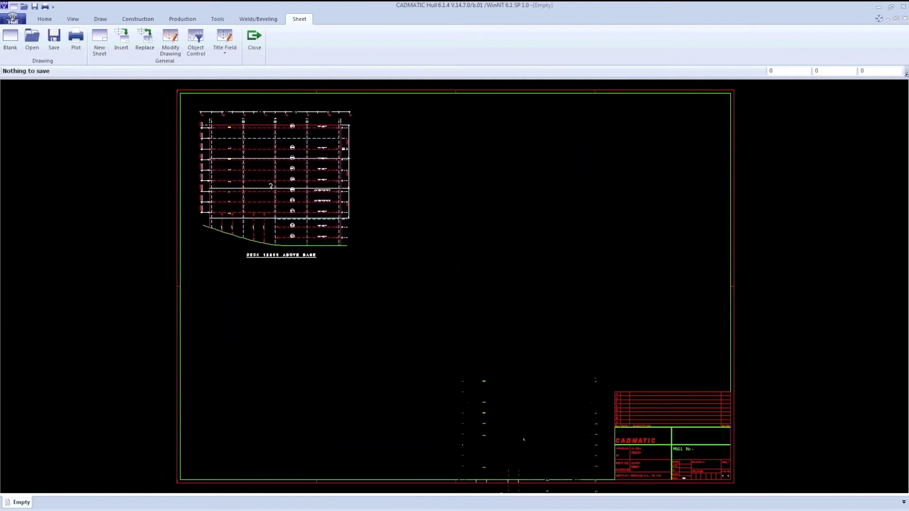
left_click(271, 186)
left_click(232, 185)
left_click(232, 213)
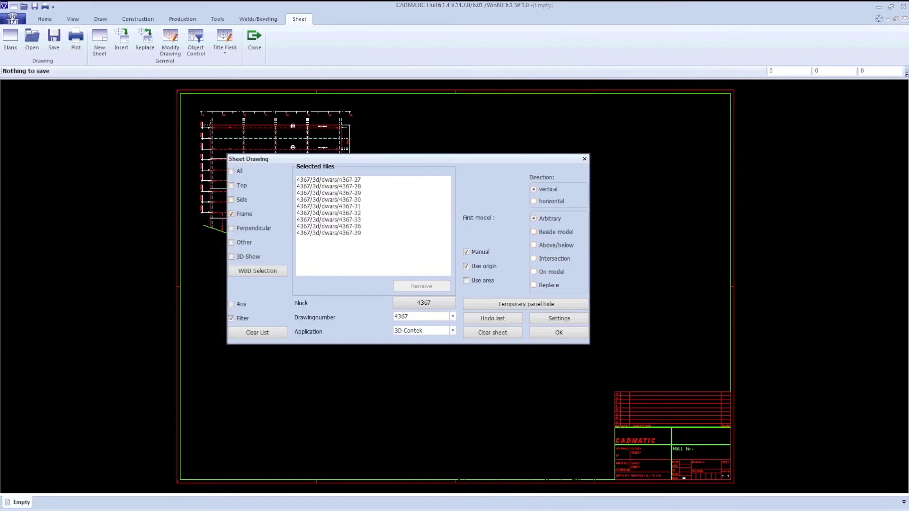
key("Return")
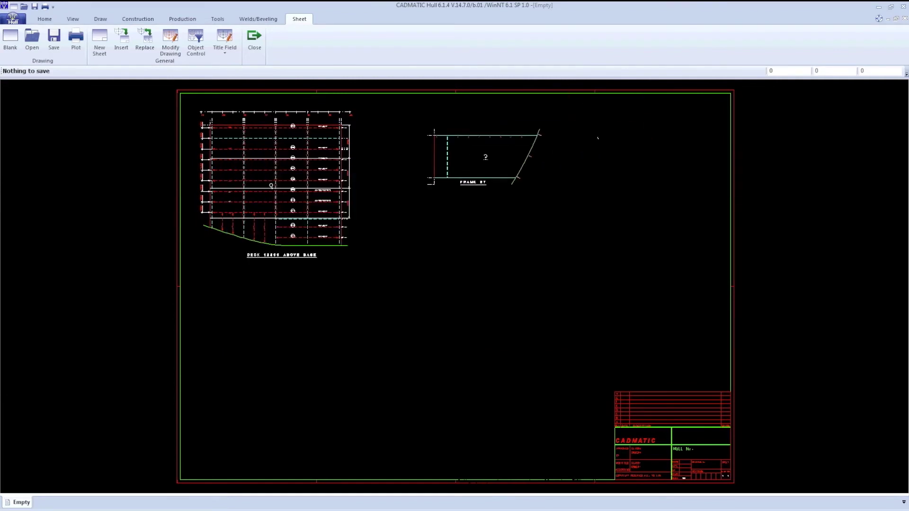
left_click(467, 141)
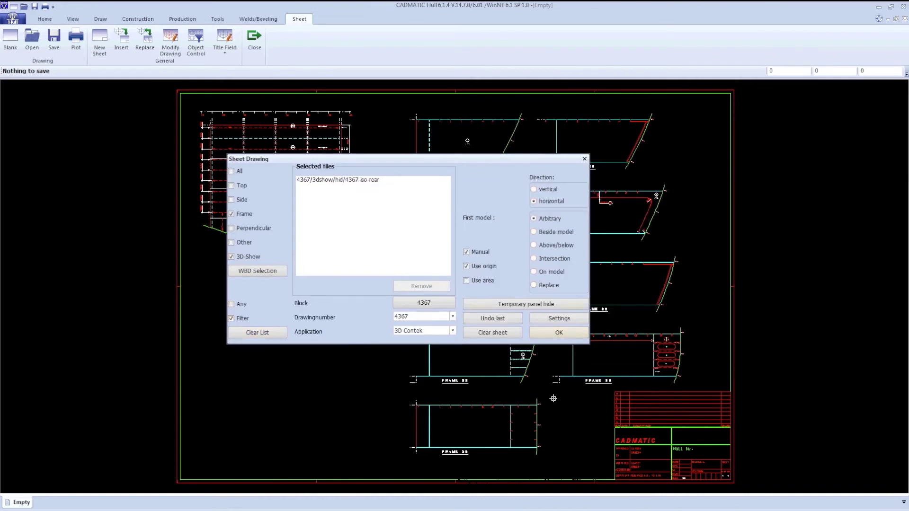
Step: Add the 3D iso view at the lower left and save the sheet as sheet/4367-1
left_click(559, 332)
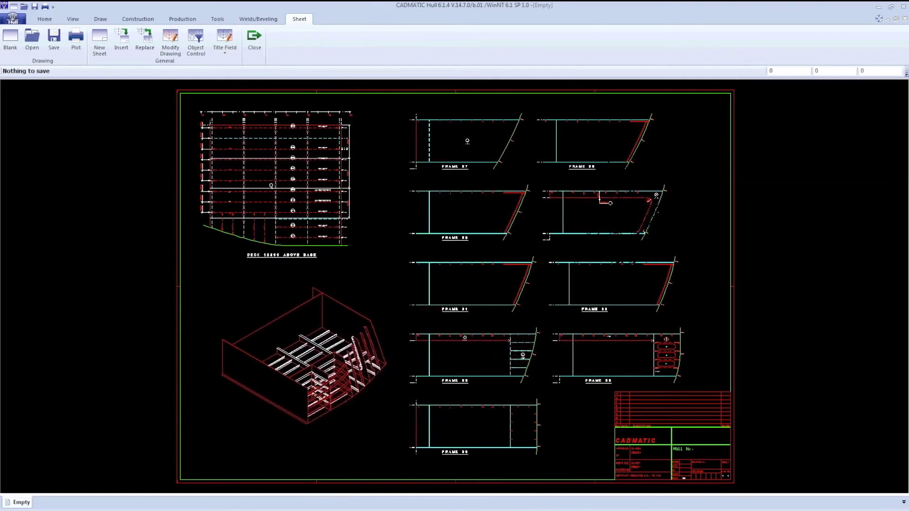
left_click(150, 431)
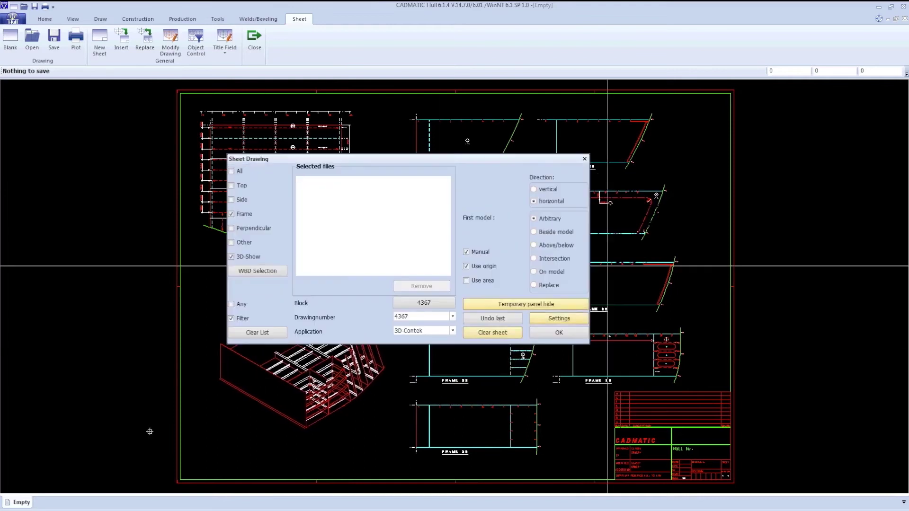
key("Escape")
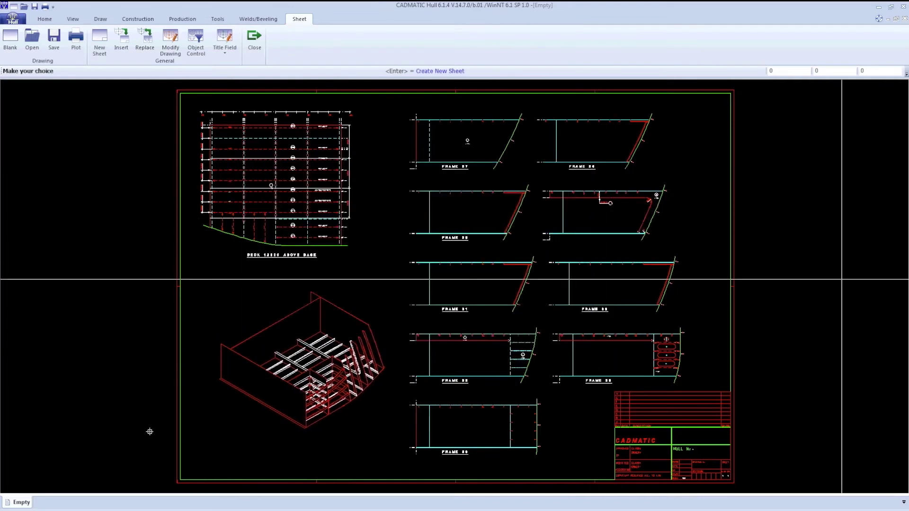
key("Return")
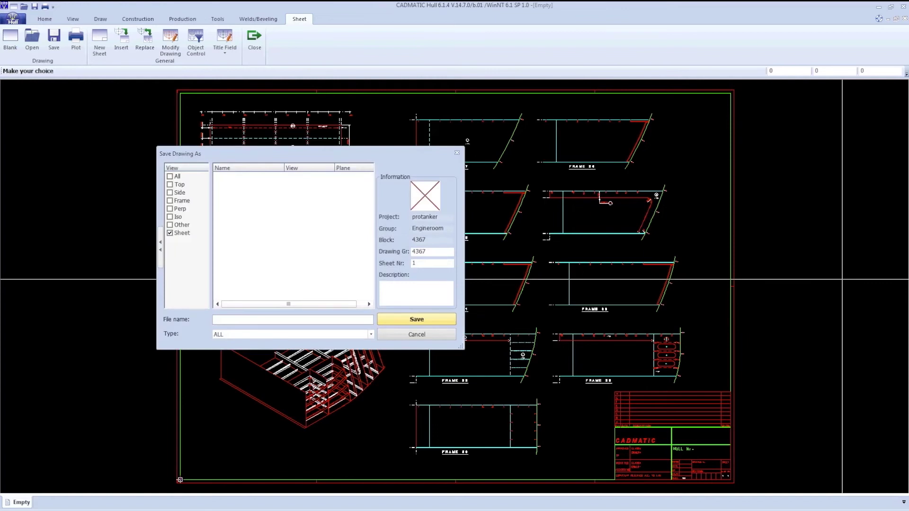
key("Return")
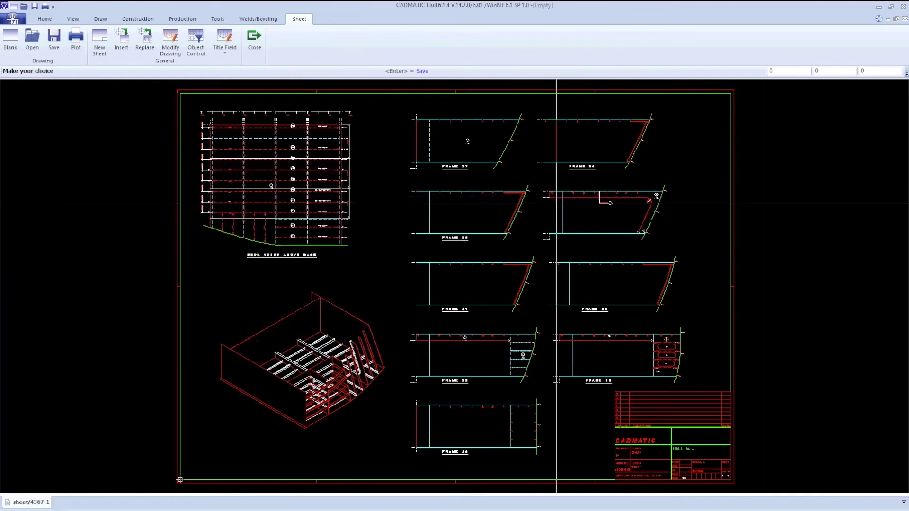
Step: Open the Frame 33 drawing and choose a bracket type to insert
left_click(32, 41)
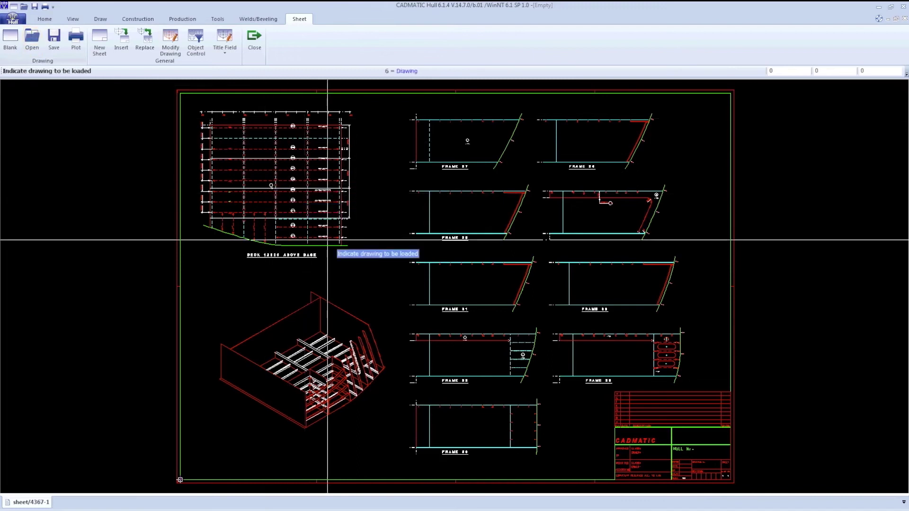
left_click(505, 355)
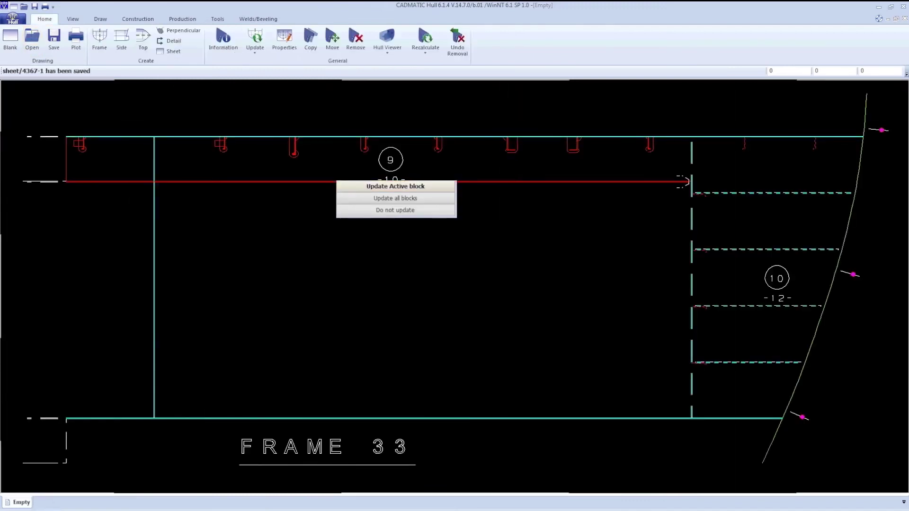
left_click(138, 19)
left_click(149, 38)
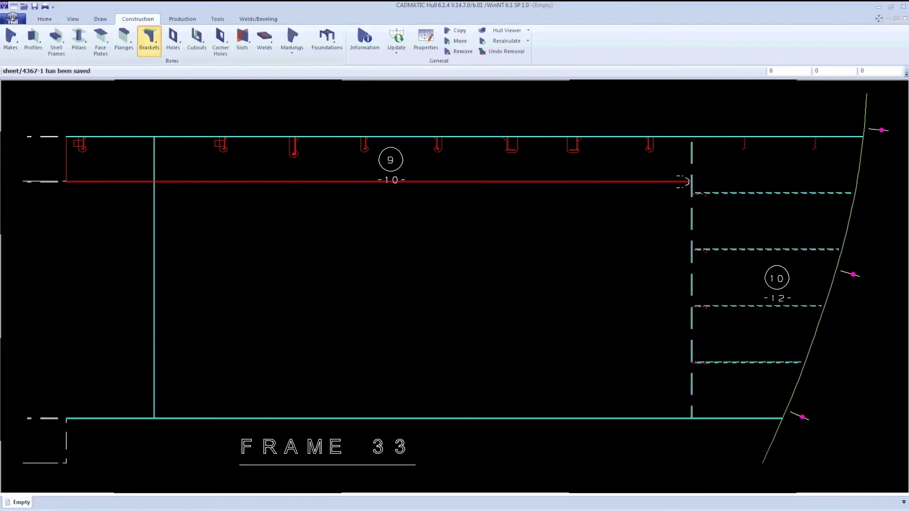
left_click(11, 38)
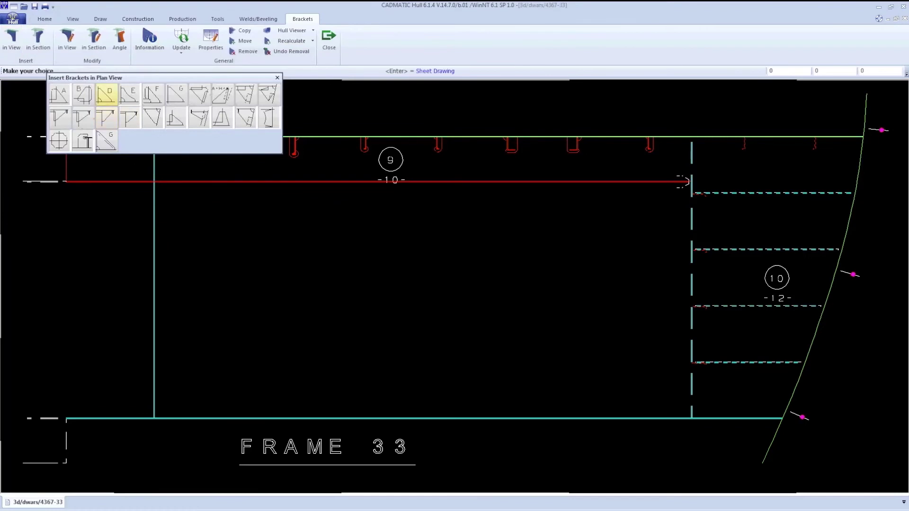
left_click(106, 94)
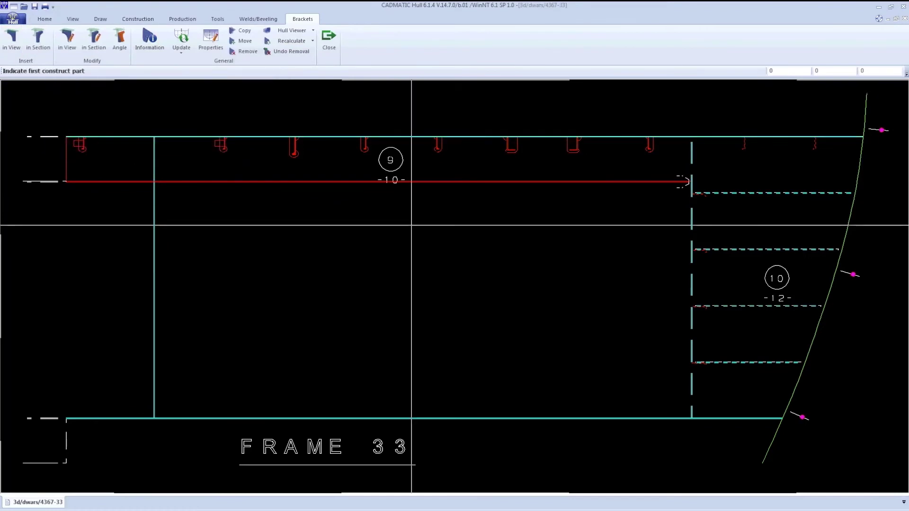
Step: Insert a free-sized 450X450X11 bracket joining the red beam to the dashed frame line
left_click(154, 226)
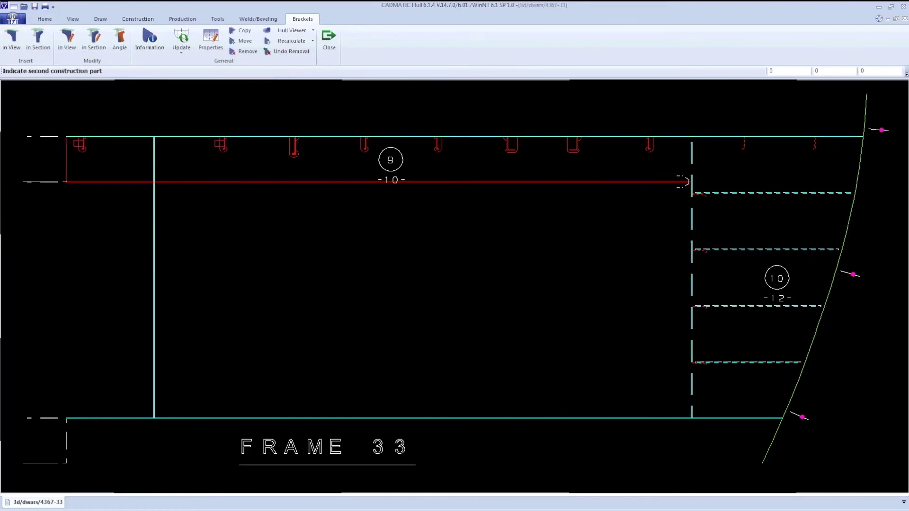
left_click(332, 181)
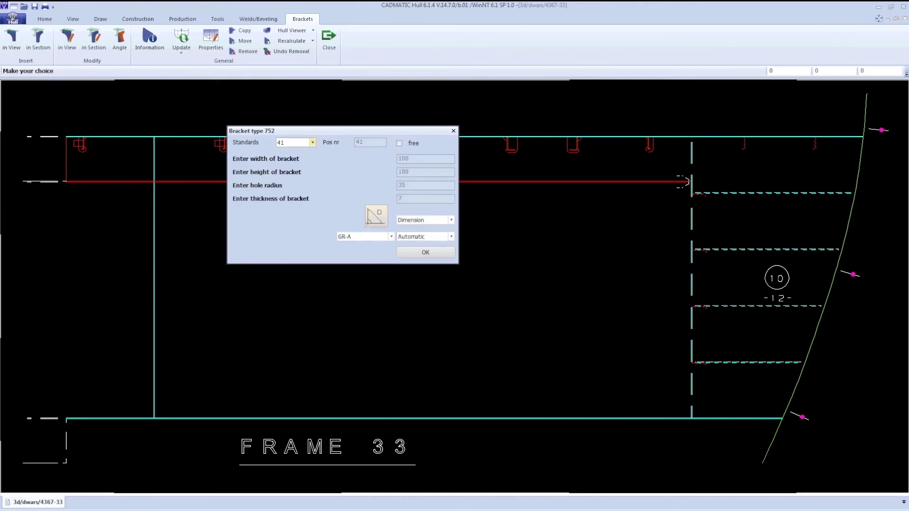
left_click(312, 142)
key("Return")
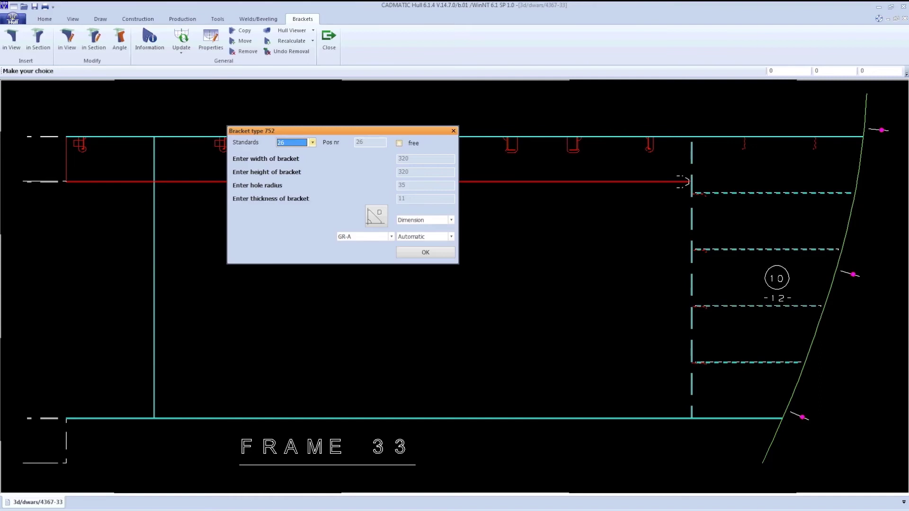
key("Tab")
key("space")
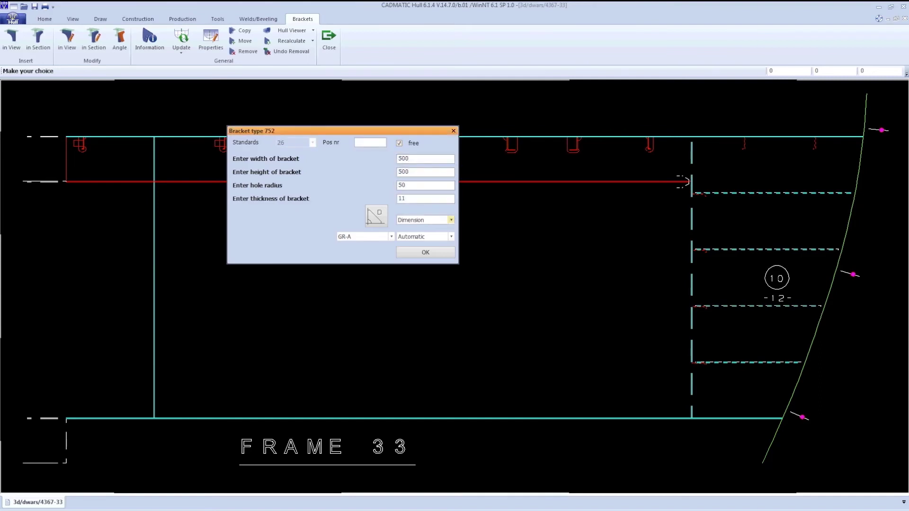
key("Return")
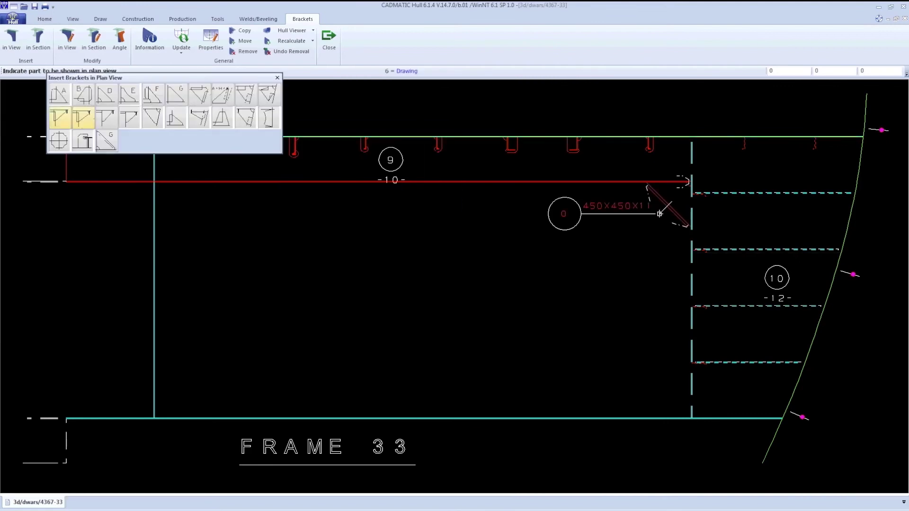
key("ctrl+o")
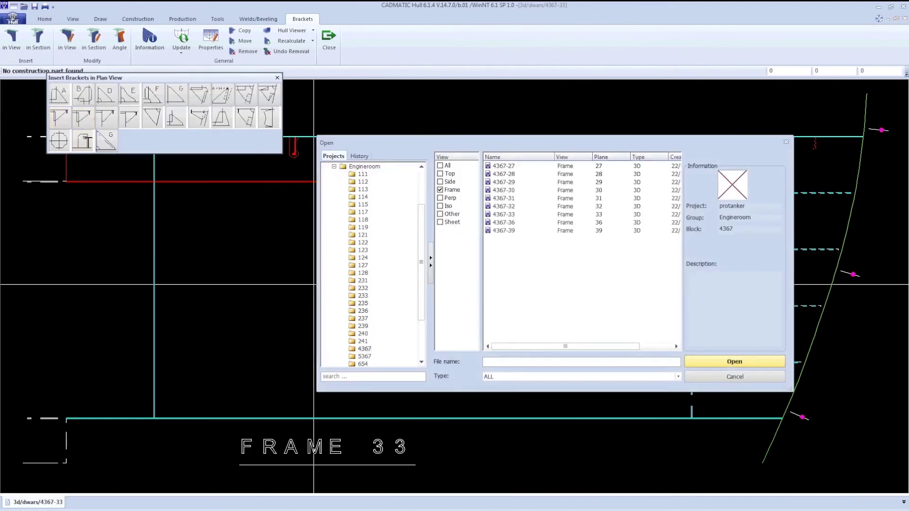
Step: Open sheet drawing 4367-1, dismiss the Insert Brackets palette, and zoom onto the FRAME 33 view
key("Return")
key("Escape")
scroll(537, 355, "up", 3)
scroll(511, 180, "up", 1)
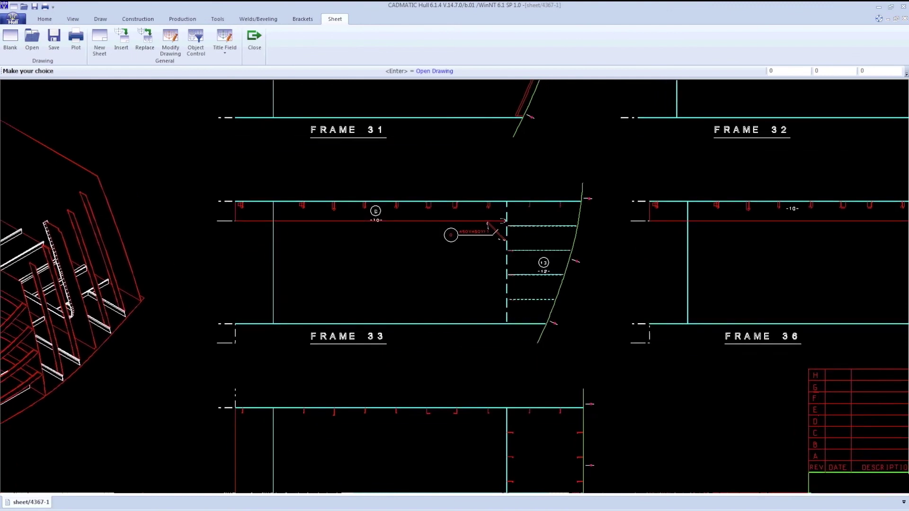
scroll(510, 179, "up", 1)
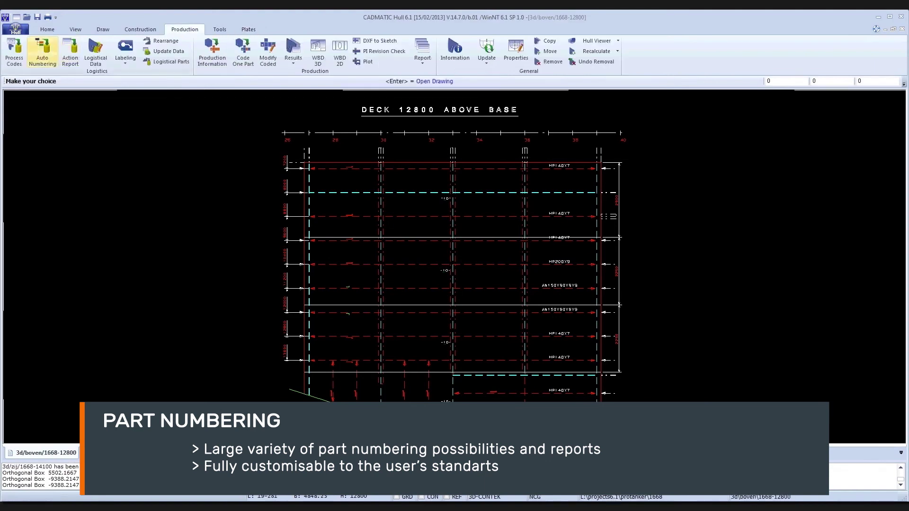
Step: Auto-number plates, brackets and shell frames with prefix s, sublevels and compare, accepting panel-number changes
left_click(42, 50)
left_click(505, 89)
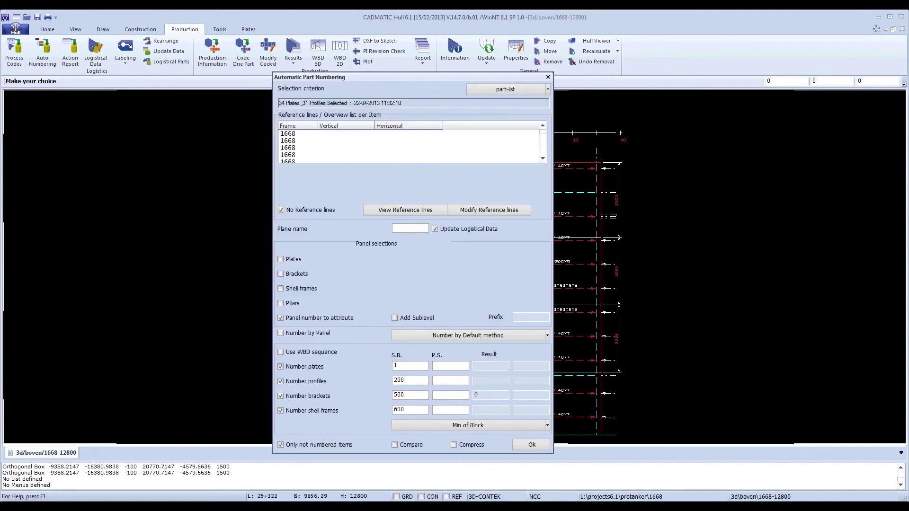
left_click(280, 289)
type("s")
left_click(394, 444)
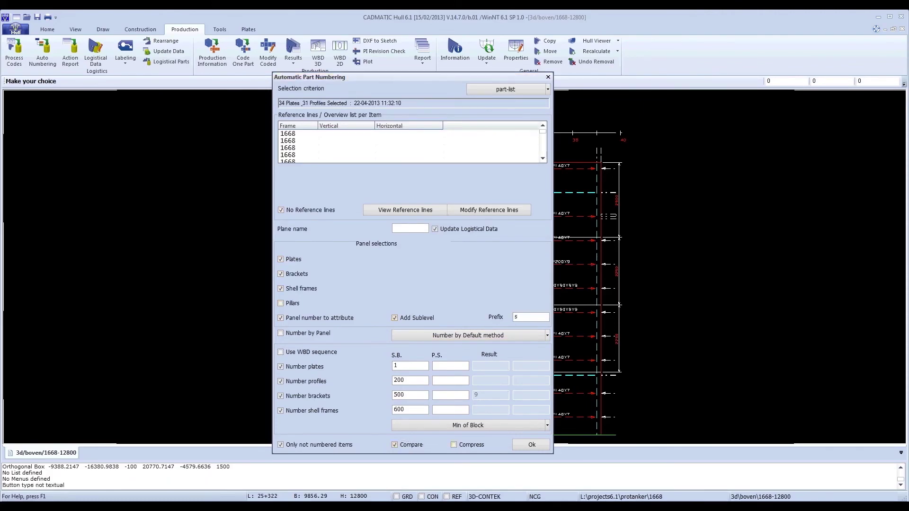
left_click(531, 444)
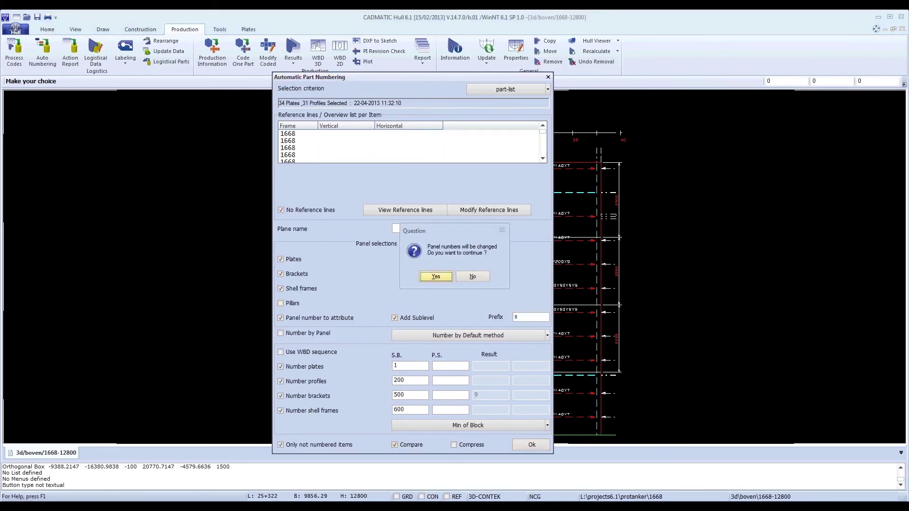
left_click(435, 276)
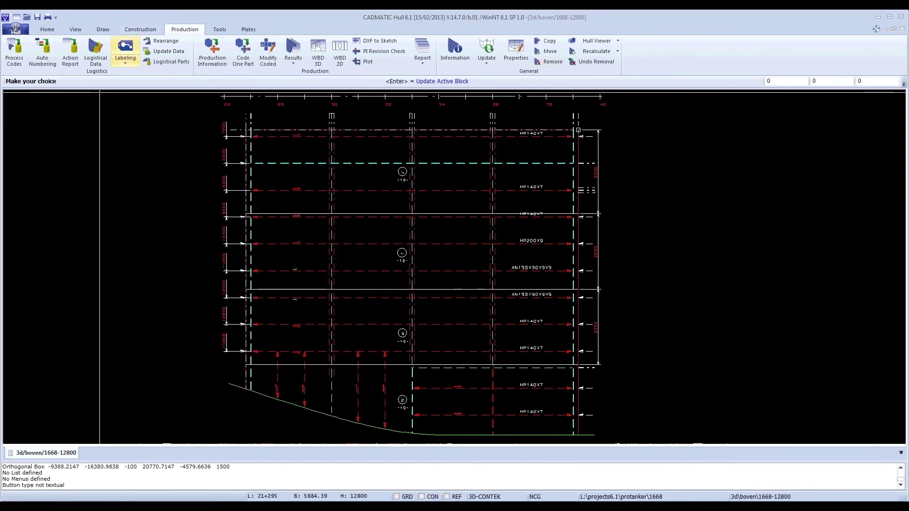
Step: Label the deck profiles with part numbers placed along a line drawn across them
left_click(125, 48)
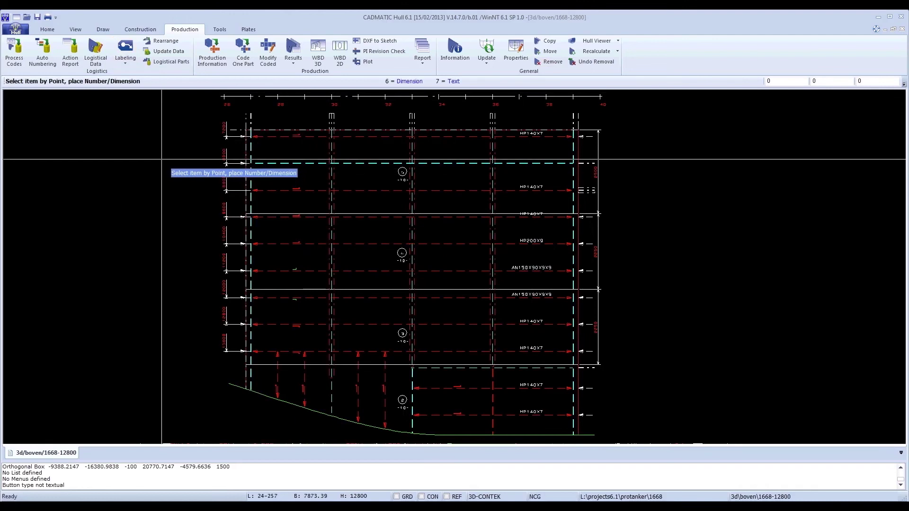
left_click(440, 136)
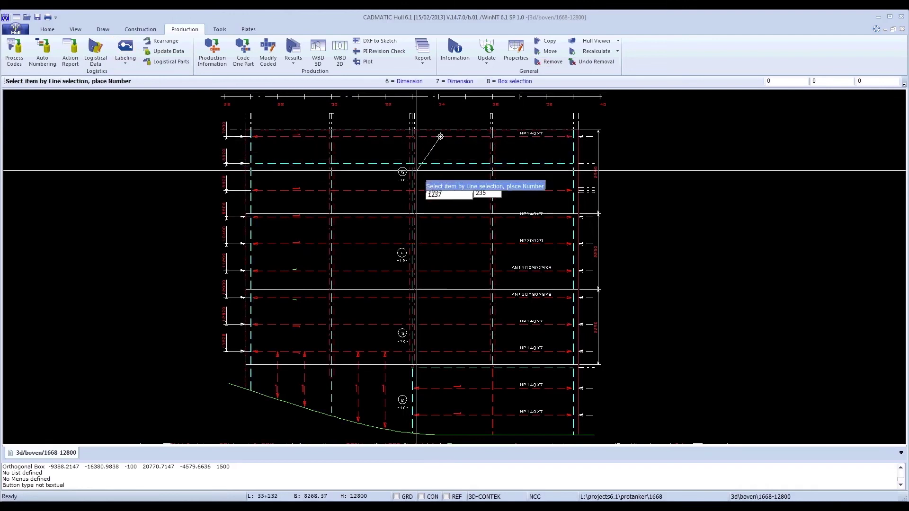
left_click(435, 423)
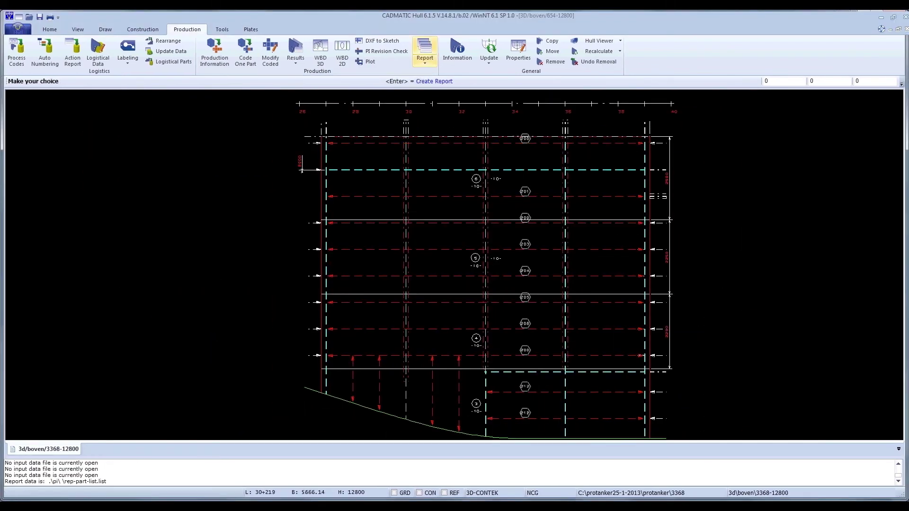
Step: Create a new part-list report for block 3368 and view it
left_click(424, 52)
left_click(445, 74)
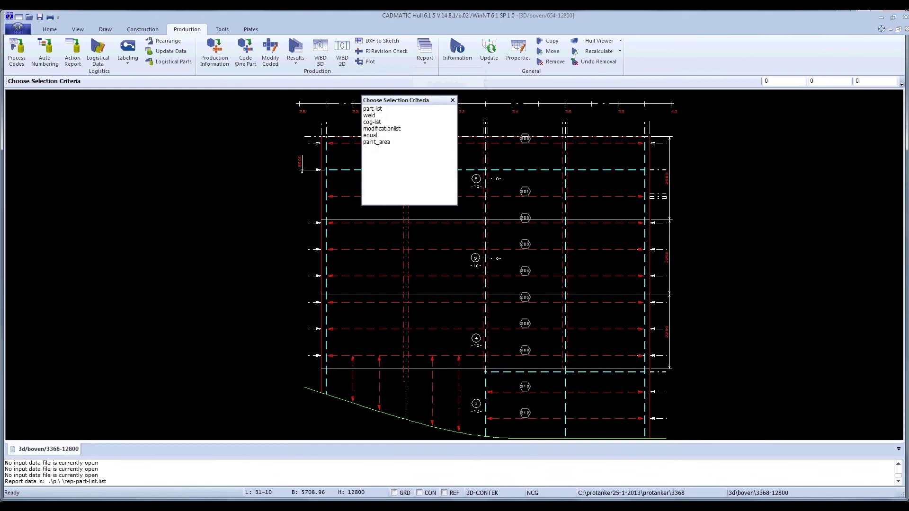
key("Return")
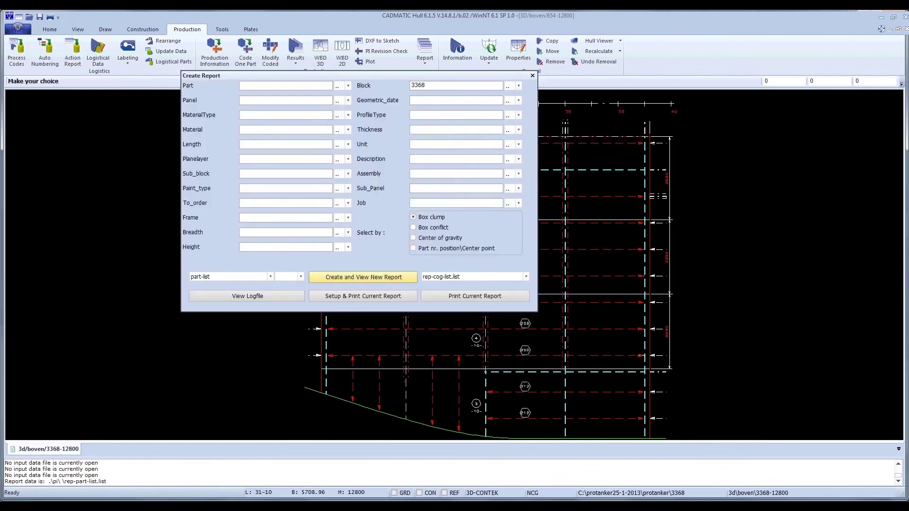
left_click(363, 277)
Step: Read through the part-list report's dimensions, material and weights to page 10
scroll(362, 277, "down", 3)
scroll(363, 277, "down", 3)
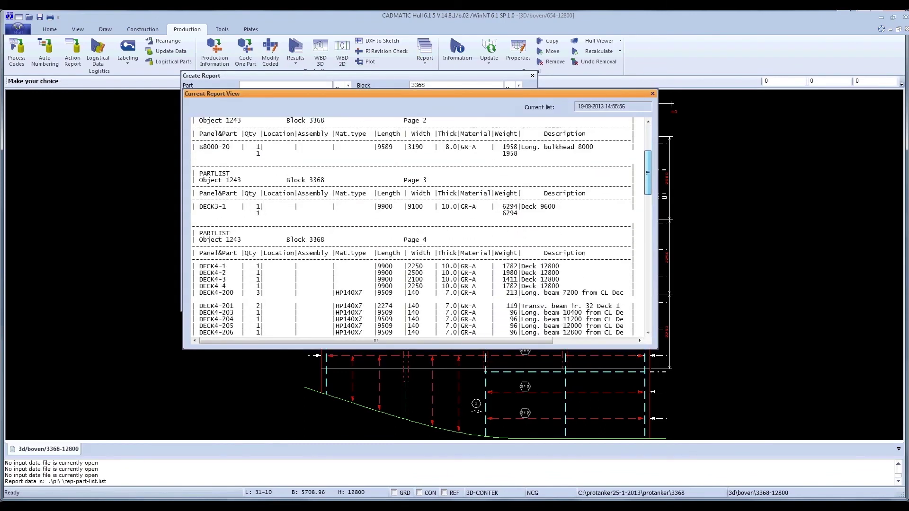
scroll(363, 276, "down", 3)
scroll(412, 226, "down", 4)
scroll(412, 225, "down", 4)
scroll(412, 225, "down", 4)
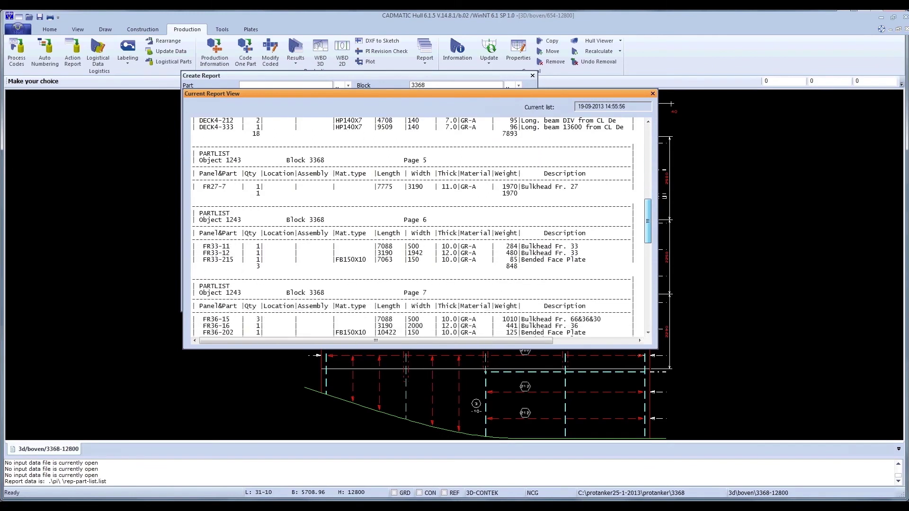
scroll(412, 226, "down", 4)
scroll(412, 226, "down", 4)
scroll(412, 226, "down", 4)
scroll(412, 225, "down", 3)
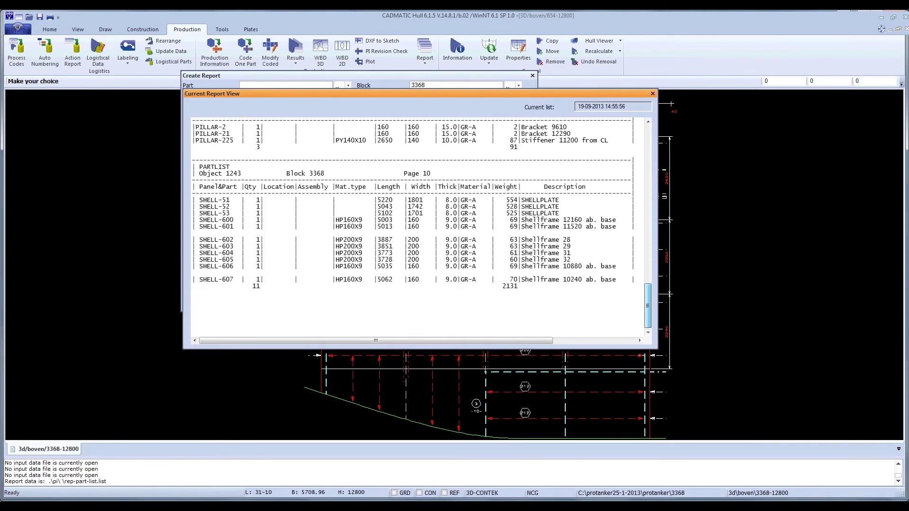
Step: Generate a cog-list report for block 3368 and review each part's COG coordinates and weight
key("Escape")
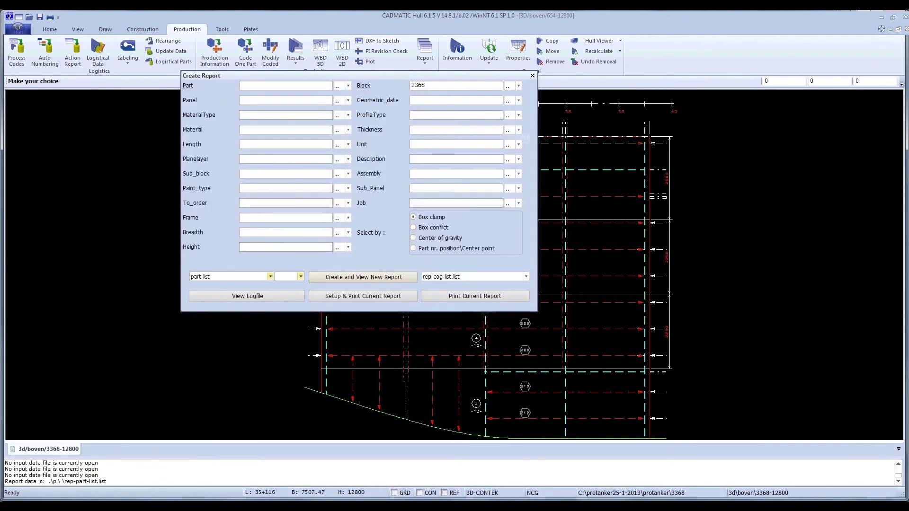
left_click(270, 277)
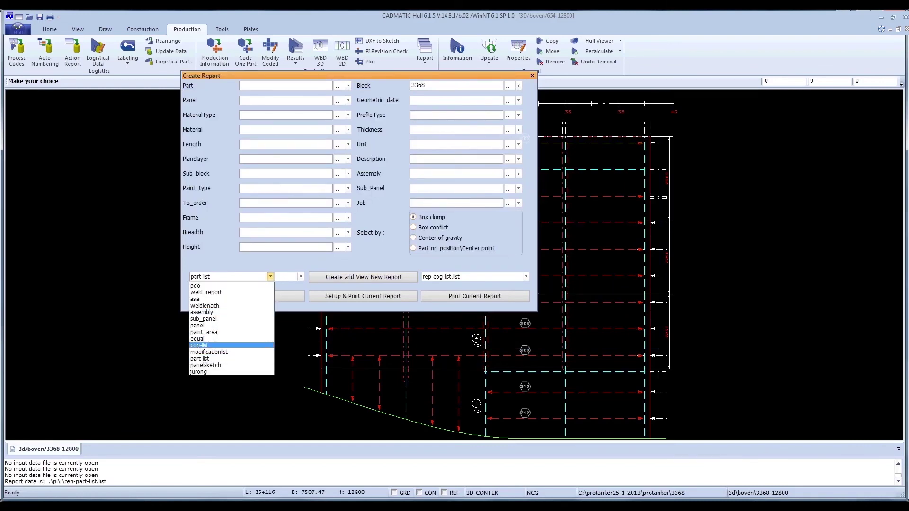
key("Return")
key("Return")
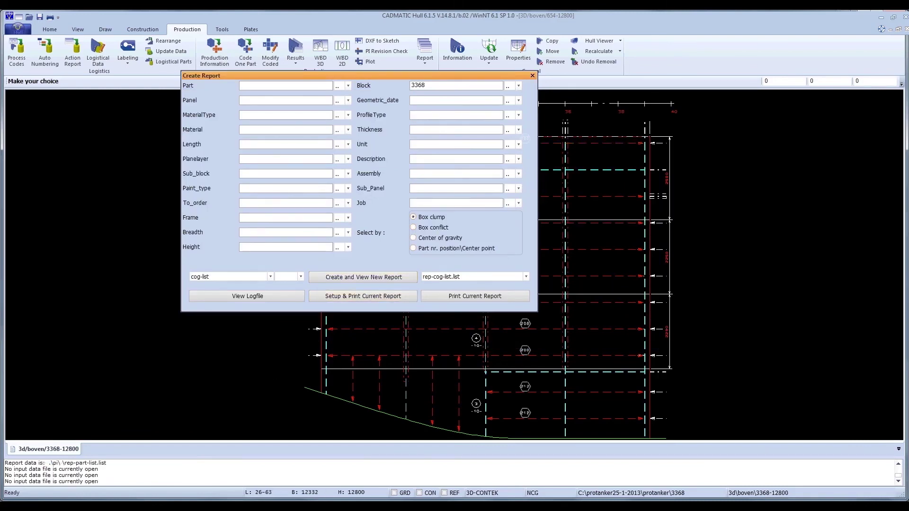
scroll(440, 217, "down", 5)
scroll(440, 218, "down", 5)
scroll(440, 217, "down", 3)
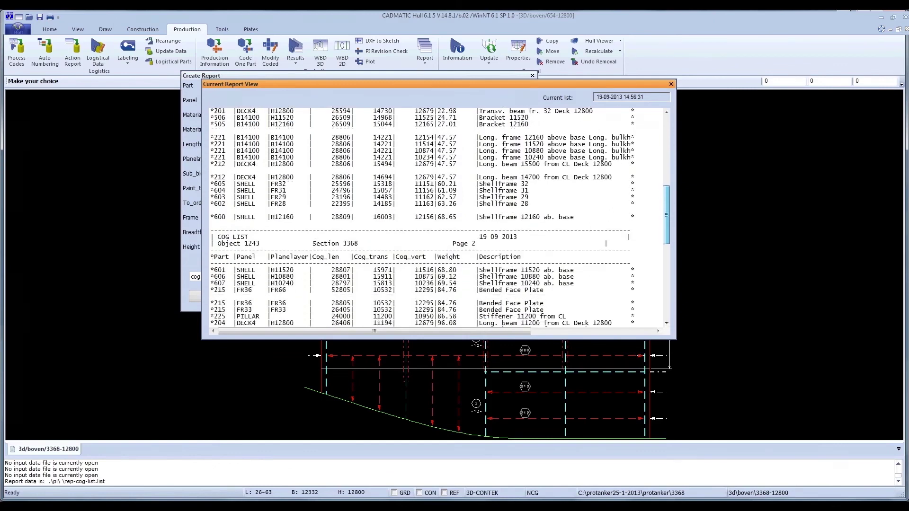
scroll(440, 218, "down", 2)
scroll(440, 218, "down", 3)
scroll(440, 218, "down", 2)
scroll(440, 218, "down", 3)
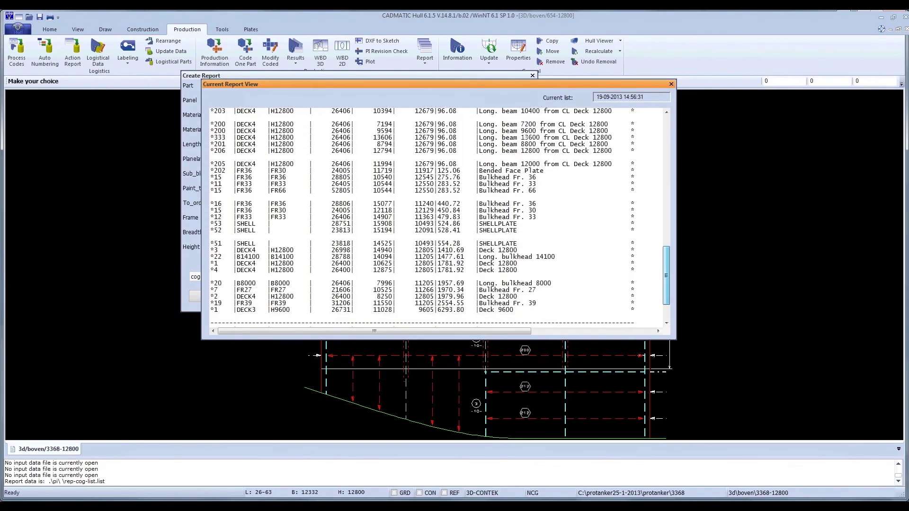